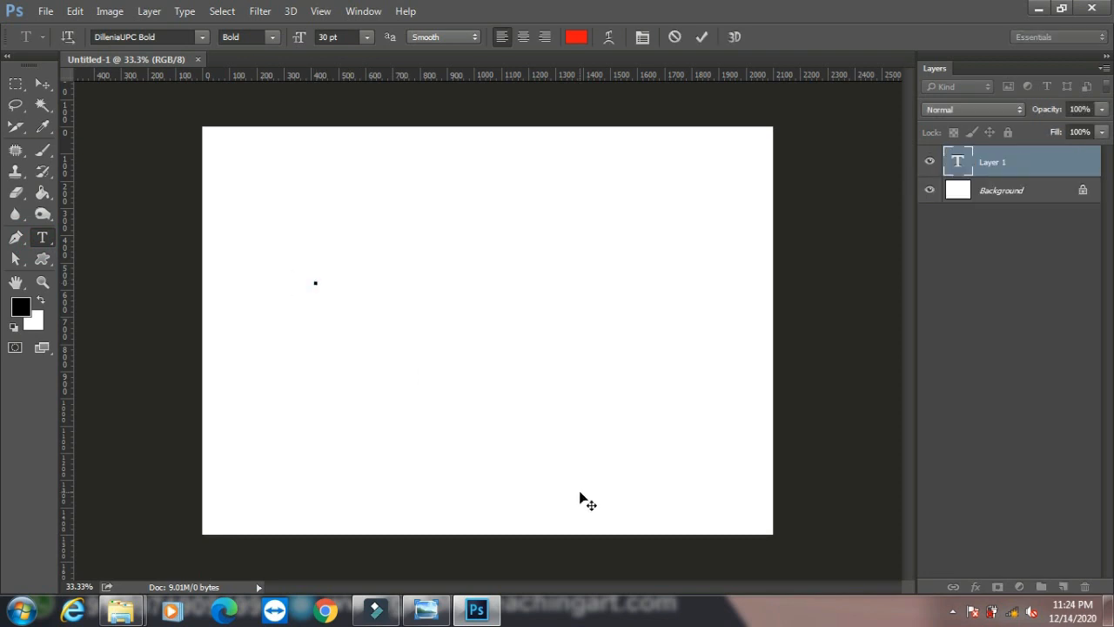
Enter the text "GRAPHIC DESIGN" on the canvas and commit it as a text layer
type("GRAPHIC")
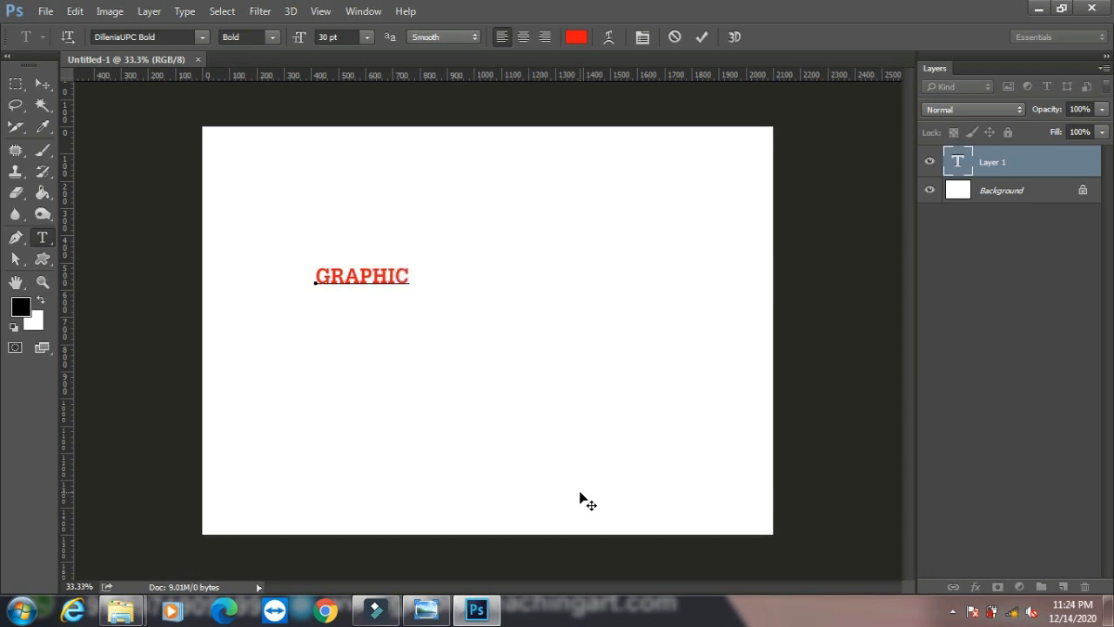
type(" DESIGN")
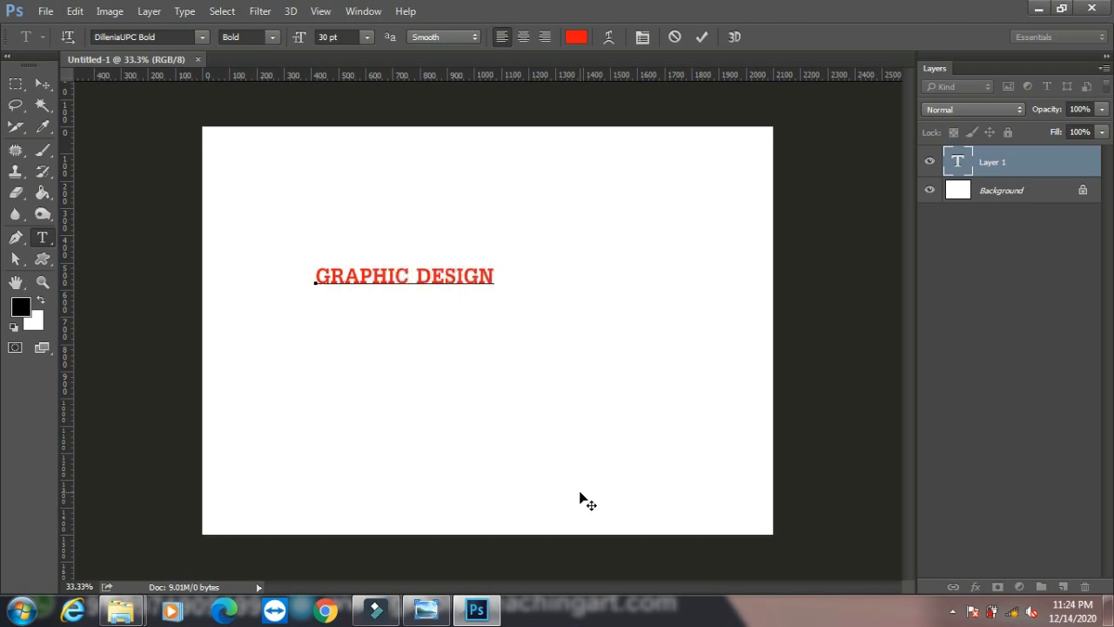
left_click(45, 84)
left_click(41, 237)
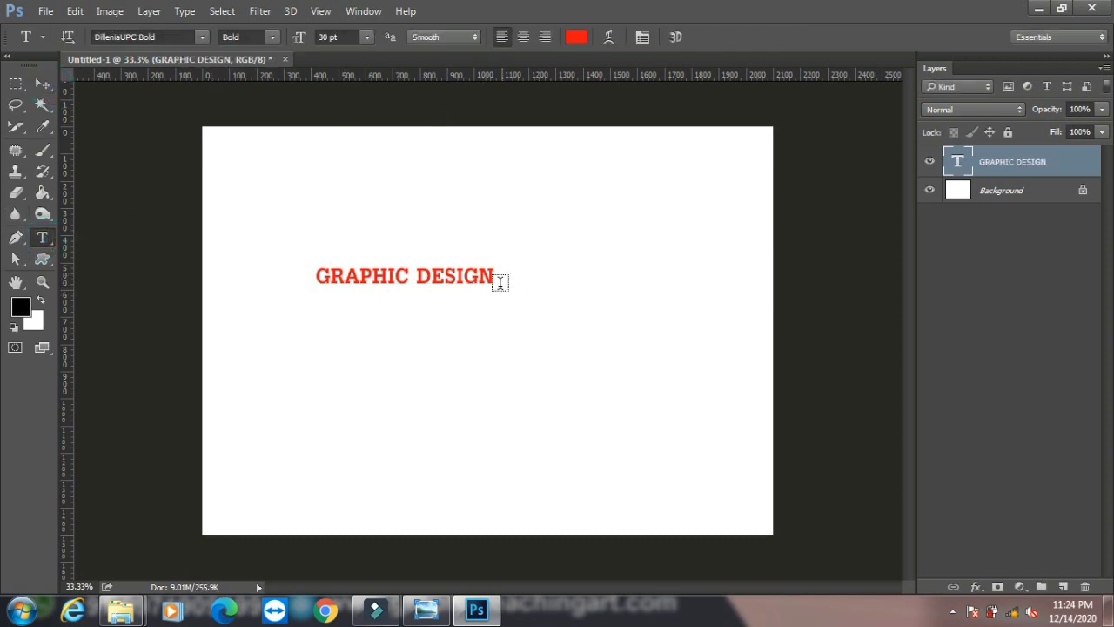
Set the GRAPHIC DESIGN text to 60 pt in the Angsana New Regular font
left_click(366, 37)
left_click(364, 292)
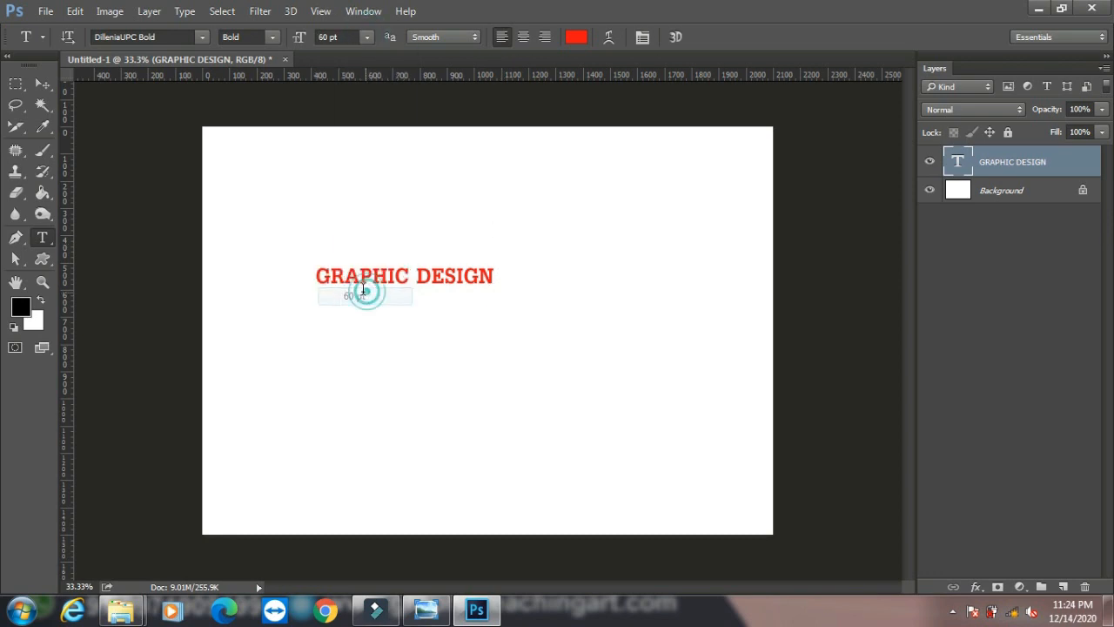
left_click(201, 36)
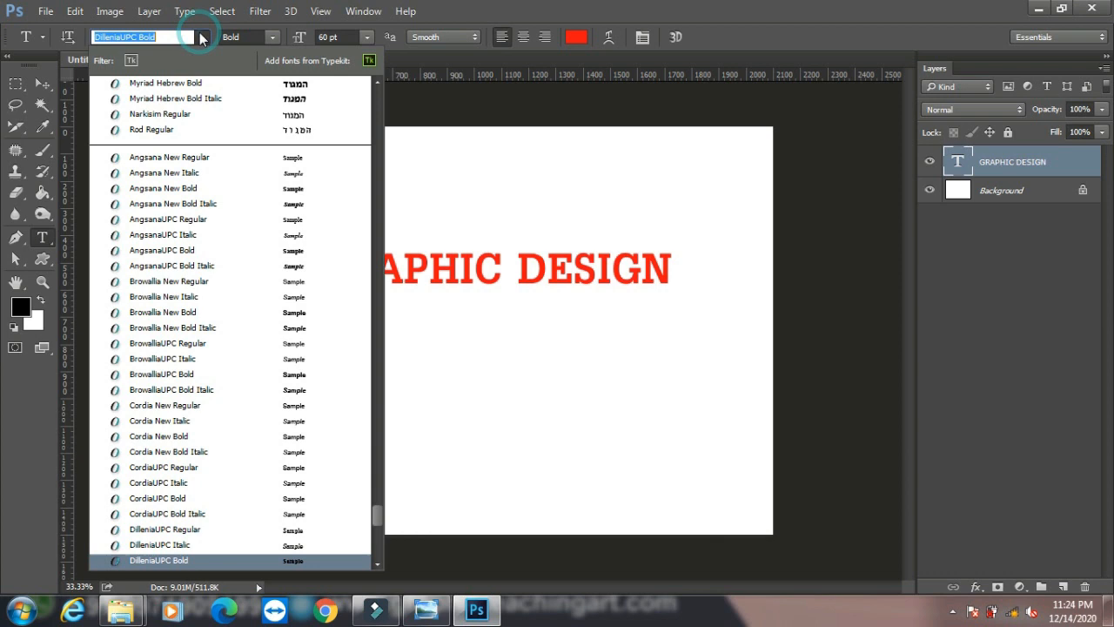
left_click(200, 142)
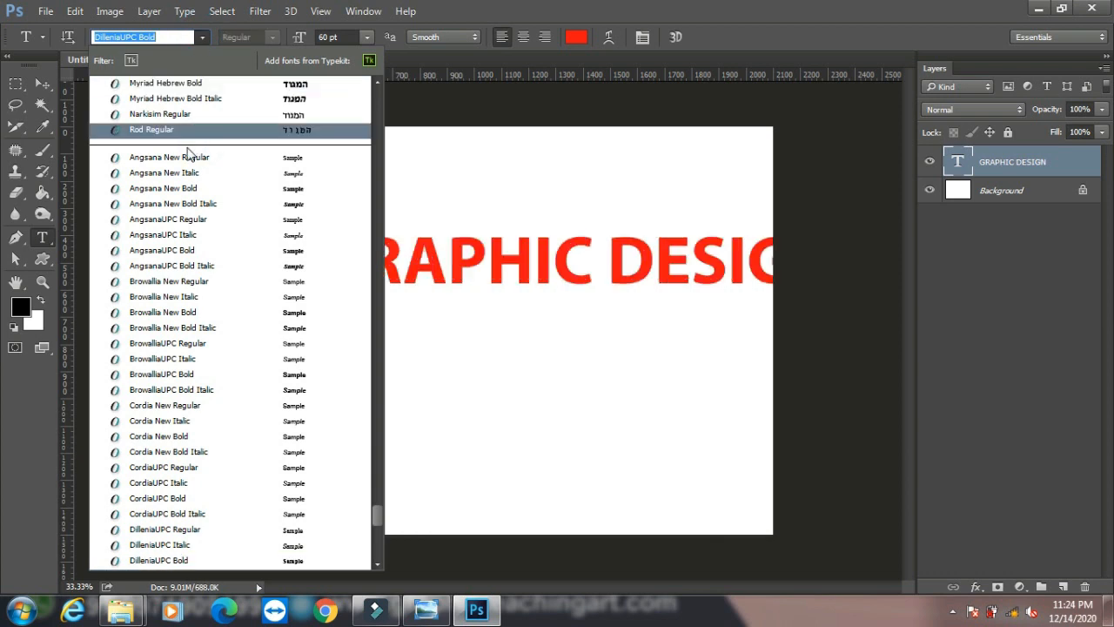
left_click(174, 159)
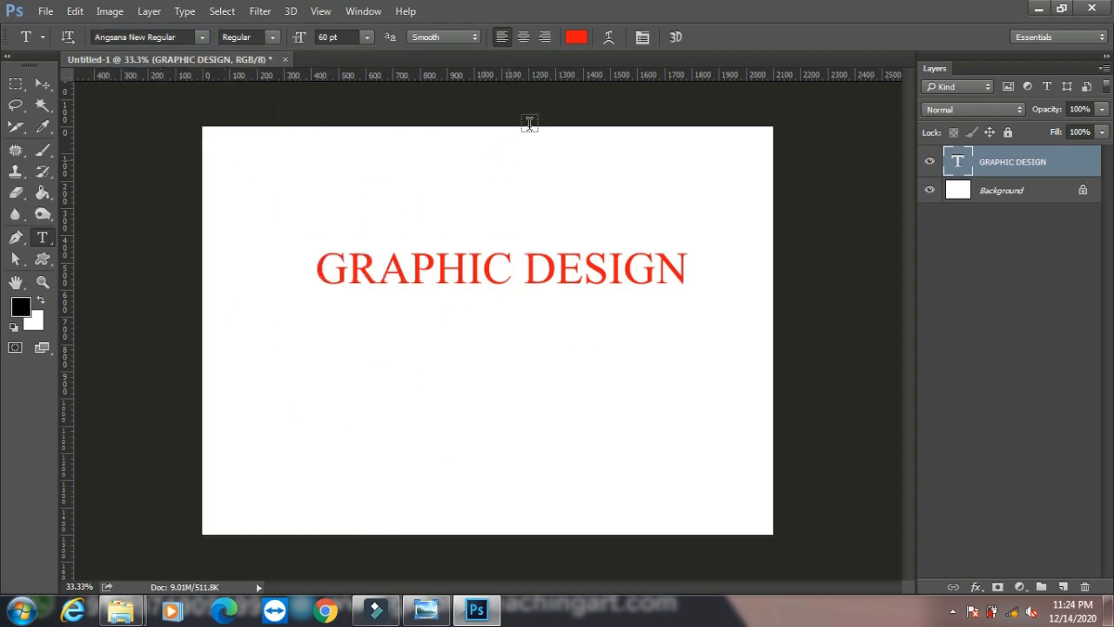
Change the GRAPHIC DESIGN text color to dark teal, #0f836f
left_click(577, 39)
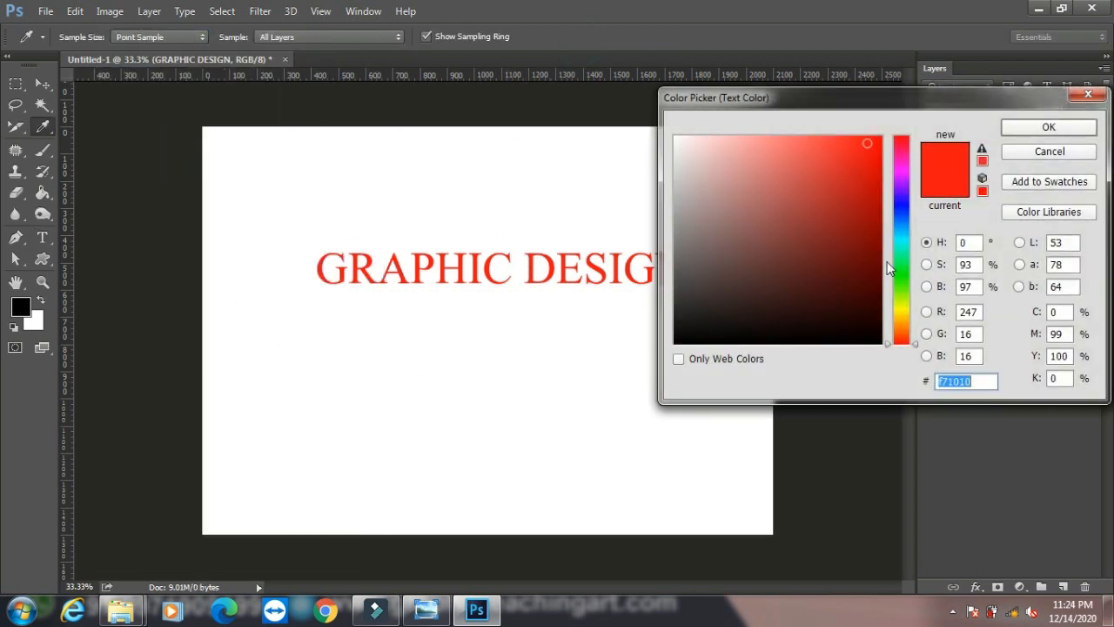
left_click(907, 249)
left_click(857, 237)
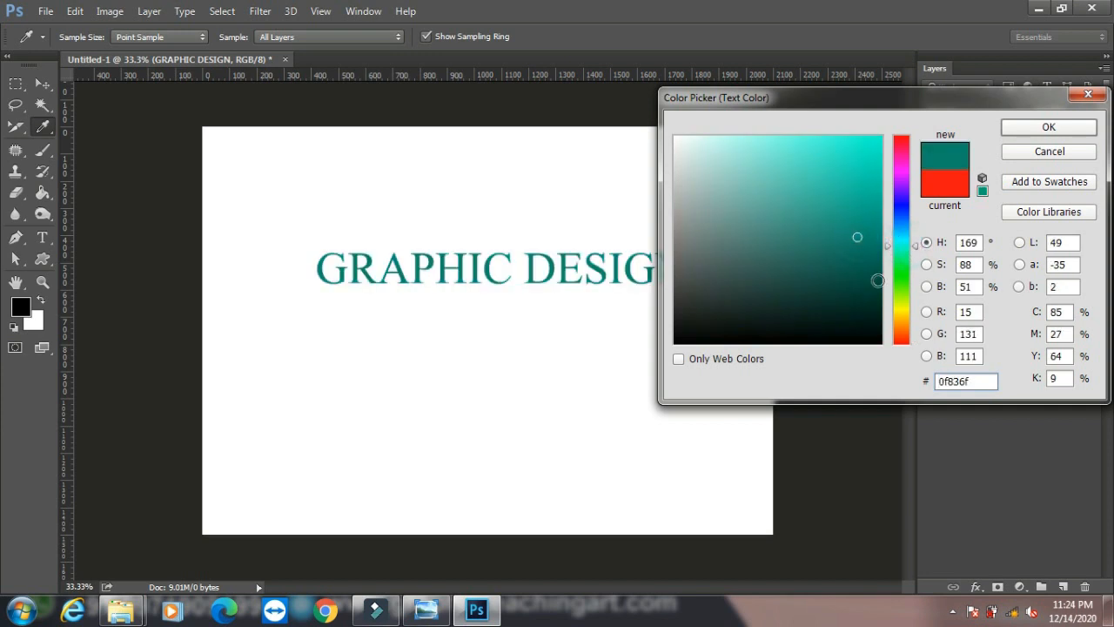
left_click(1036, 136)
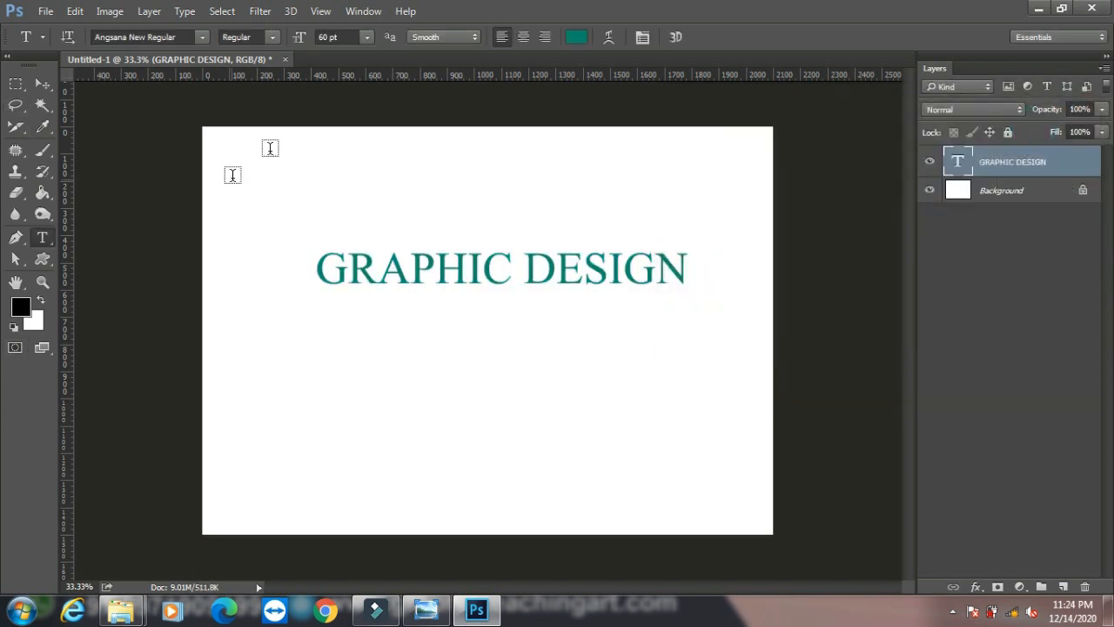
Set the text style to Bold and move the text down near the center of the canvas
left_click(271, 37)
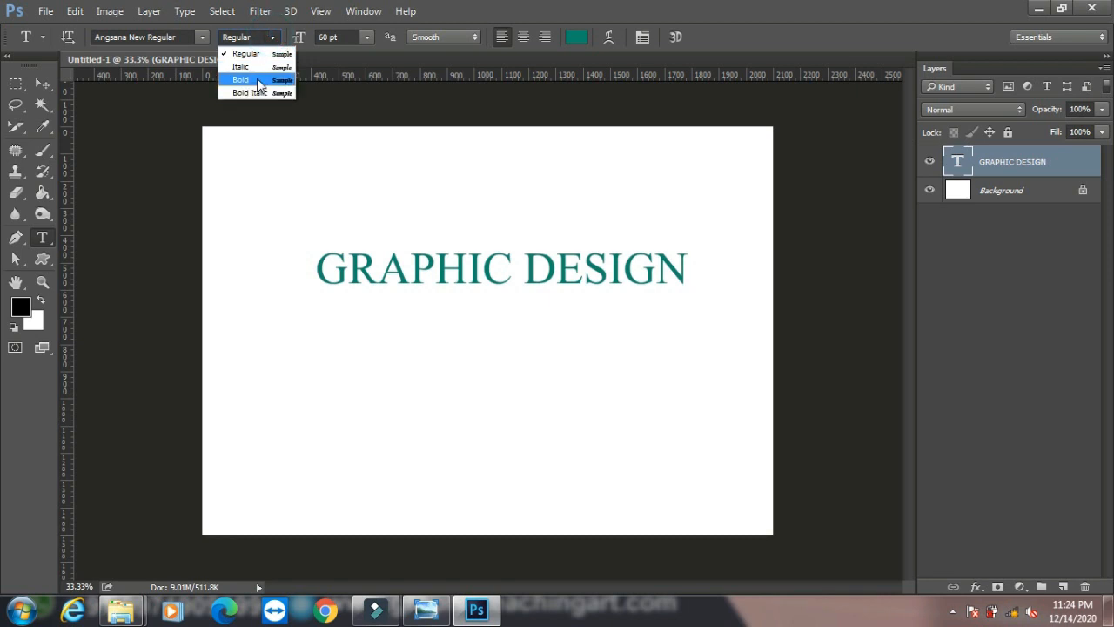
left_click(248, 78)
left_click(41, 84)
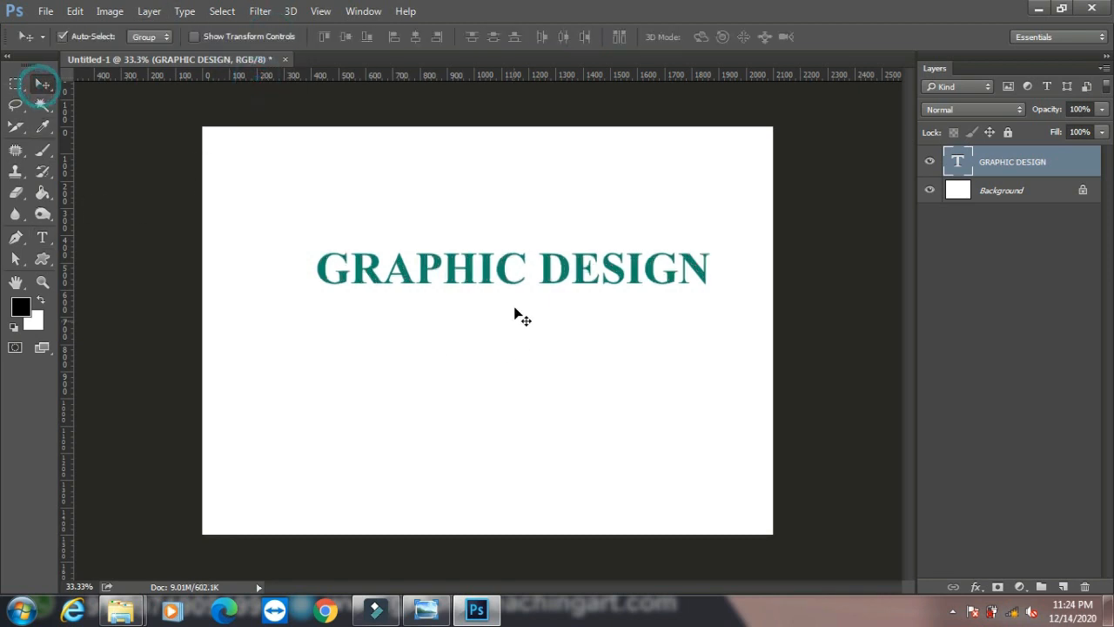
left_click_drag(470, 283, 453, 327)
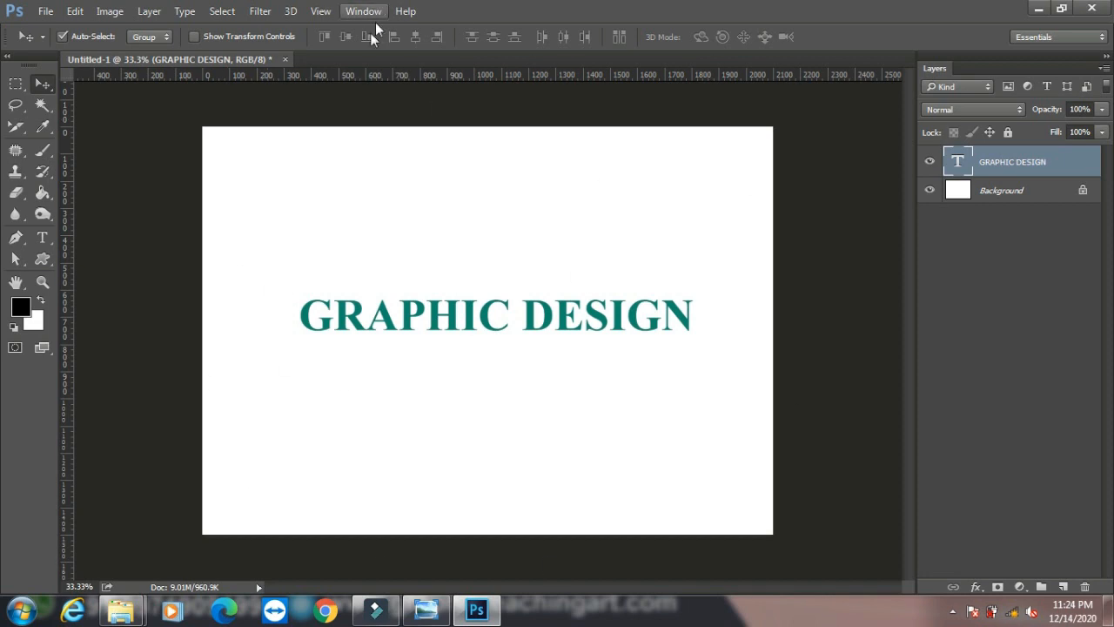
Extrude the GRAPHIC DESIGN text layer to 3D and accept switching to the 3D workspace
left_click(184, 11)
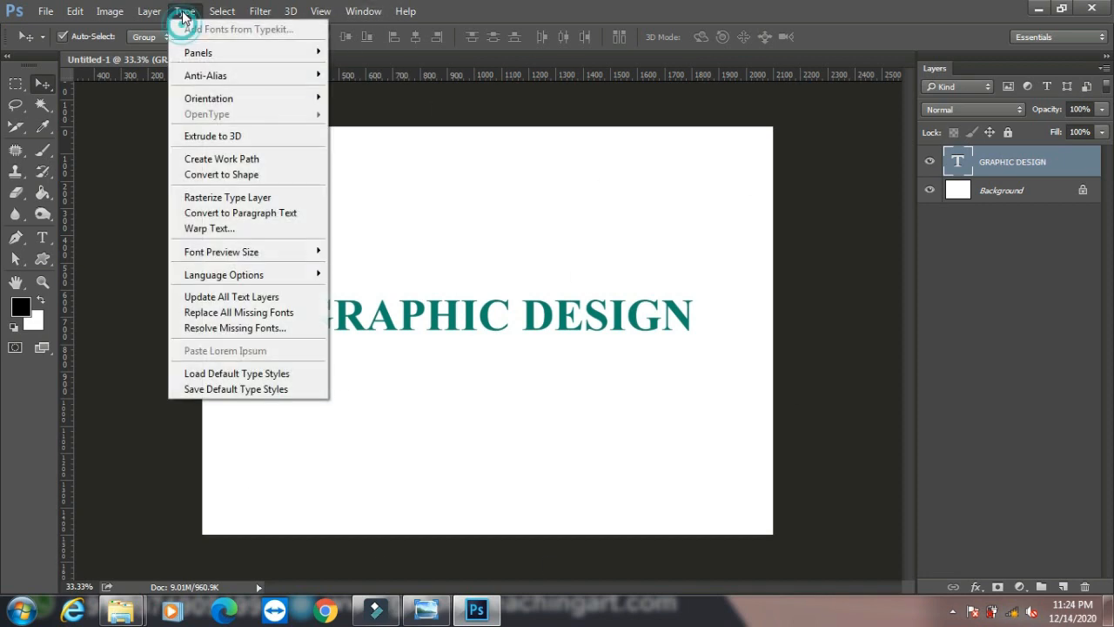
left_click(258, 139)
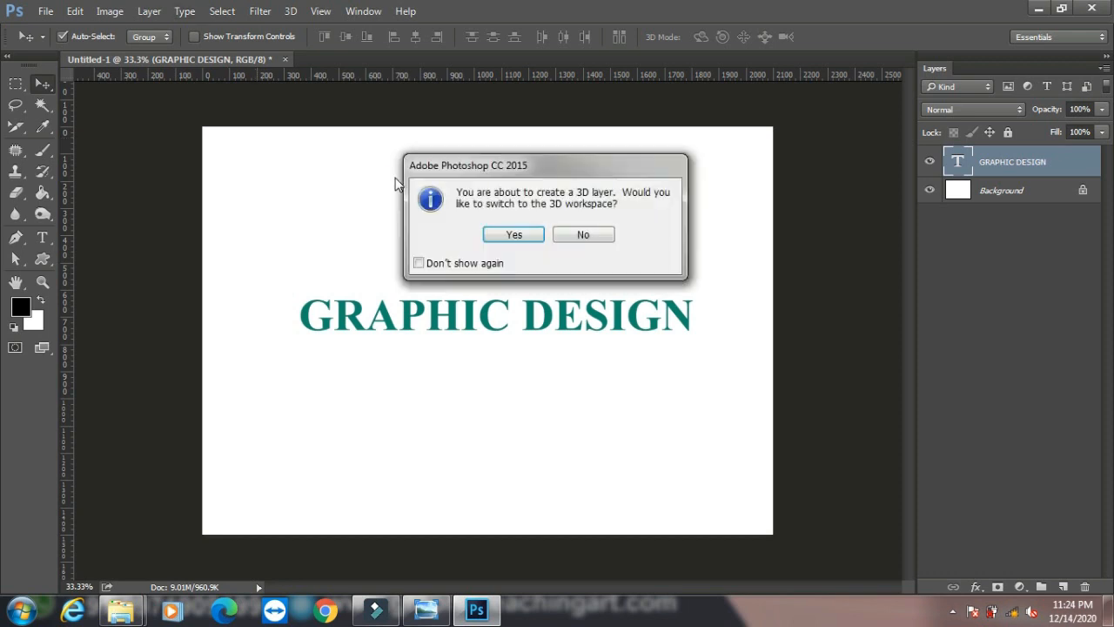
left_click(501, 235)
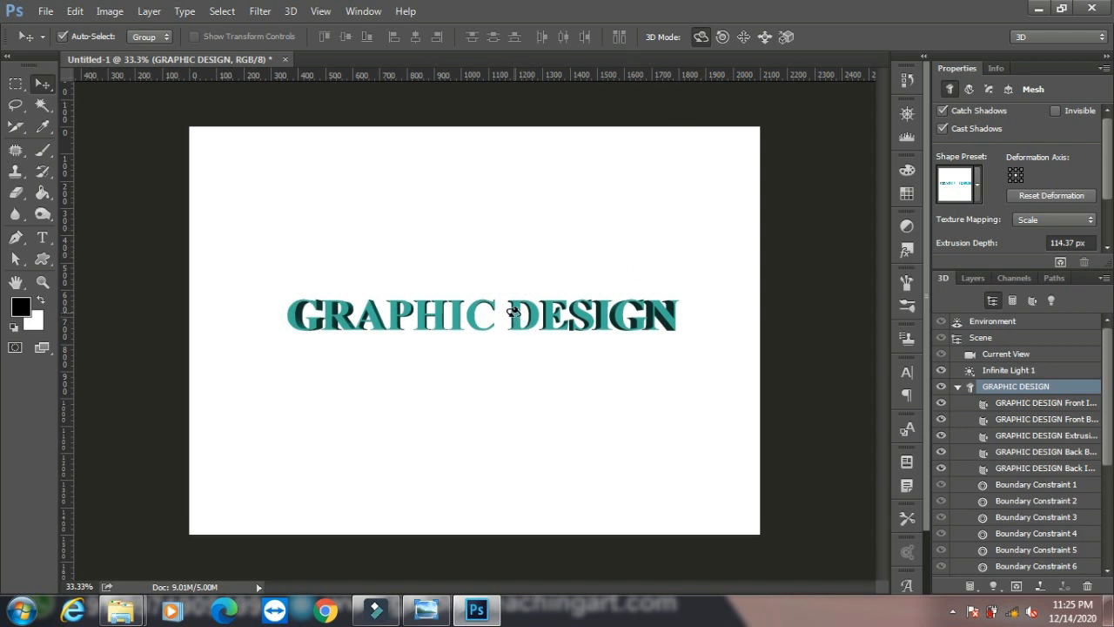
Rotate the 3D text sideways to expose its extruded depth and shift it slightly left on the canvas
left_click_drag(510, 310, 554, 318)
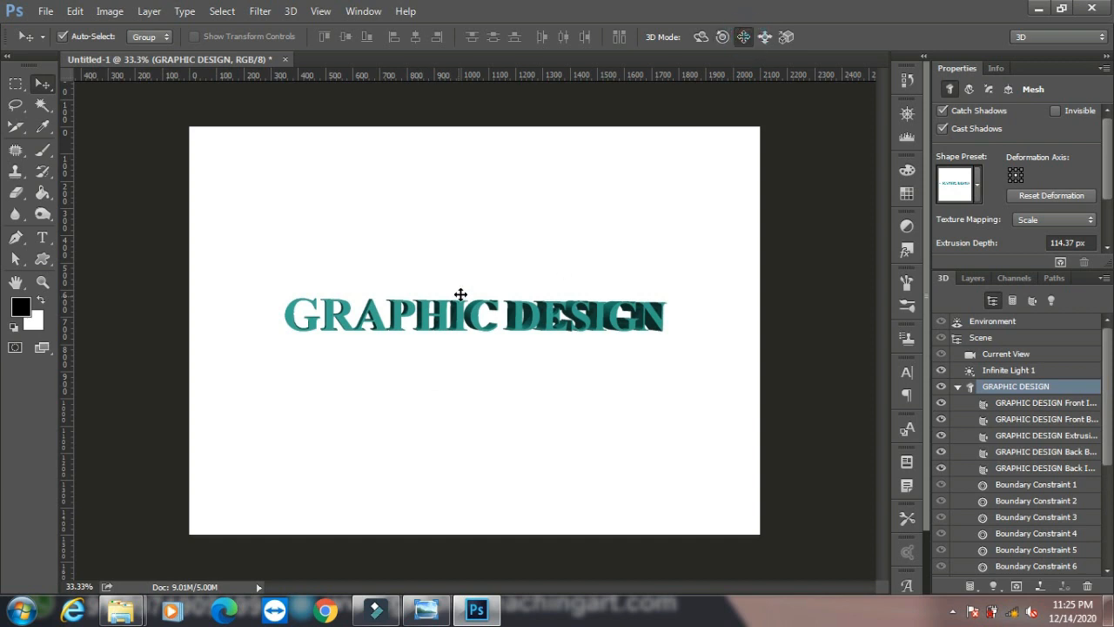
mouse_move(462, 290)
left_mouse_down()
mouse_move(456, 315)
mouse_move(455, 286)
mouse_move(308, 229)
mouse_move(522, 365)
mouse_move(414, 286)
mouse_move(474, 322)
mouse_move(500, 455)
mouse_move(468, 284)
left_mouse_up()
left_click(764, 36)
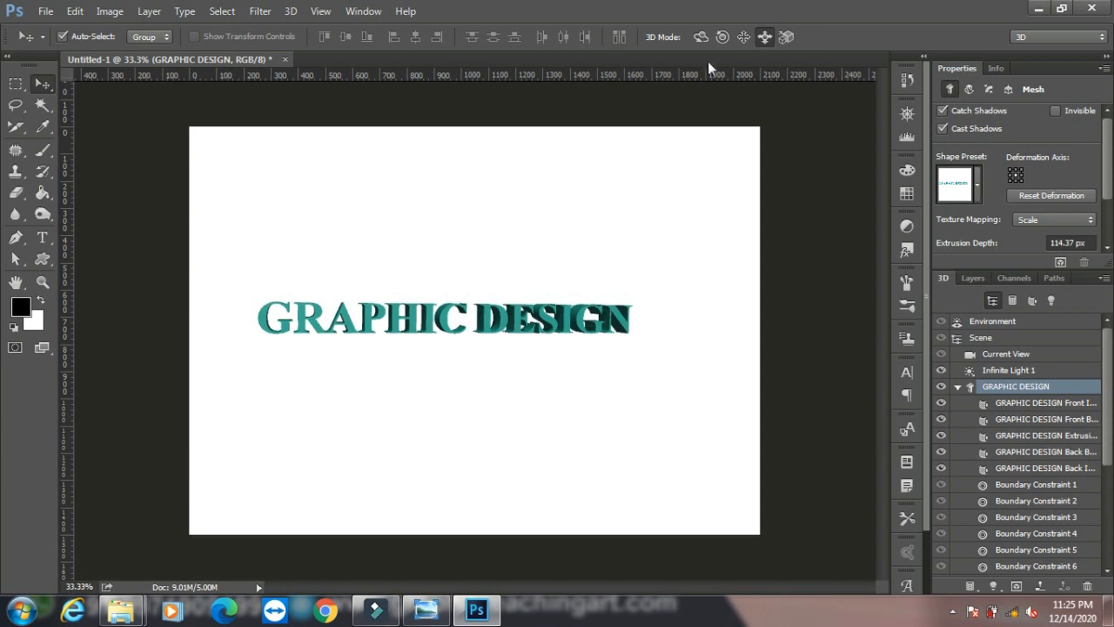
left_click(700, 37)
Try several shape presets on the 3D text mesh, ending with the first preset in the second row
left_click(978, 183)
left_click(933, 248)
left_click(996, 249)
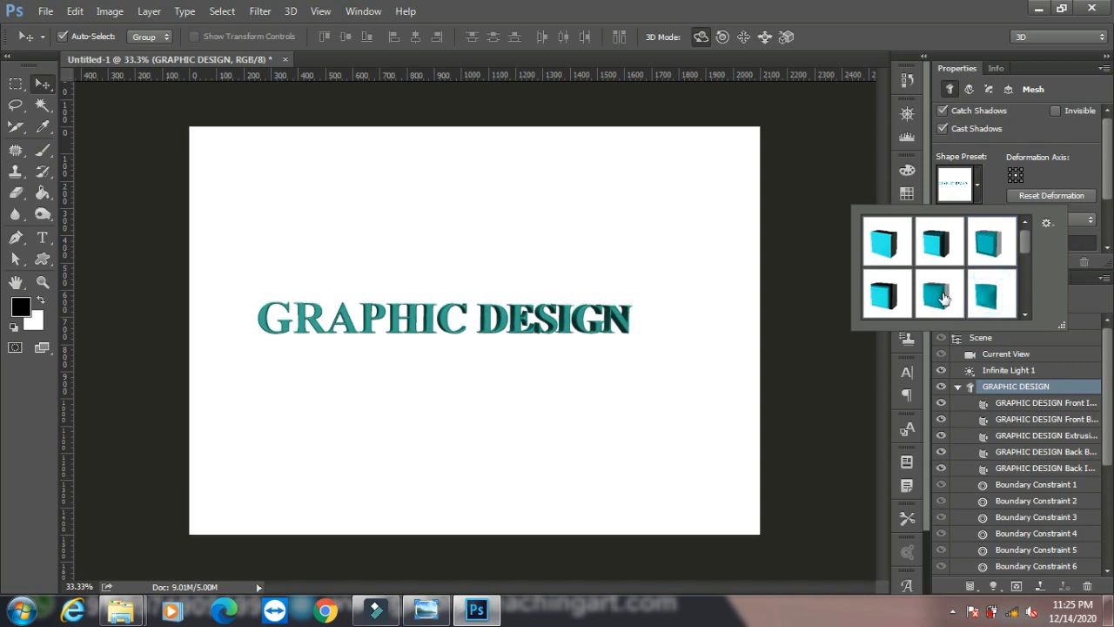
left_click(888, 310)
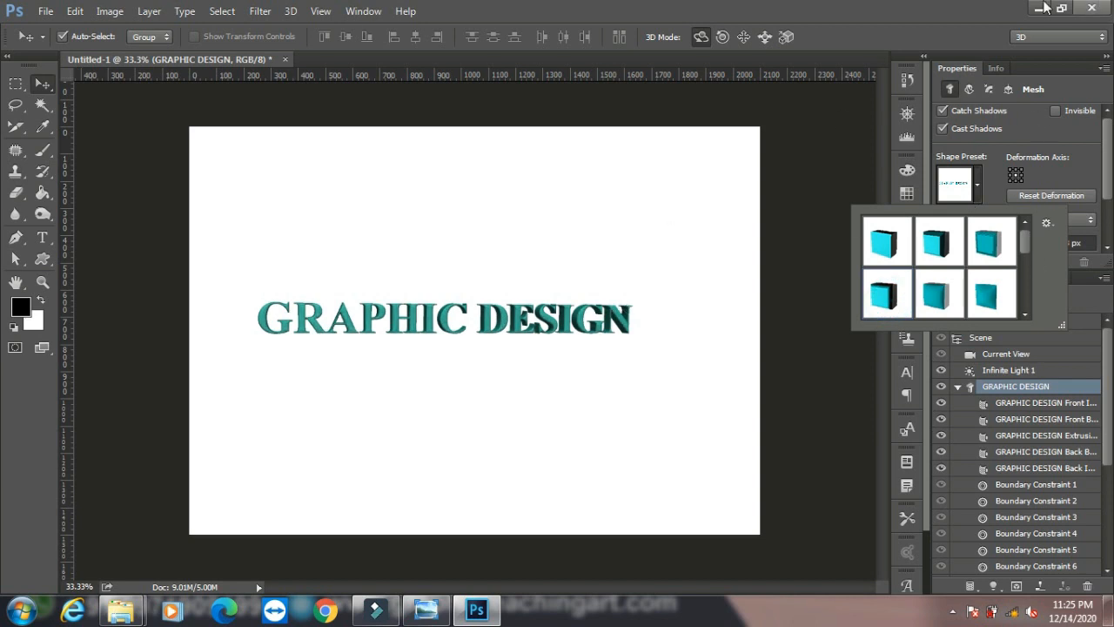
left_click(1061, 80)
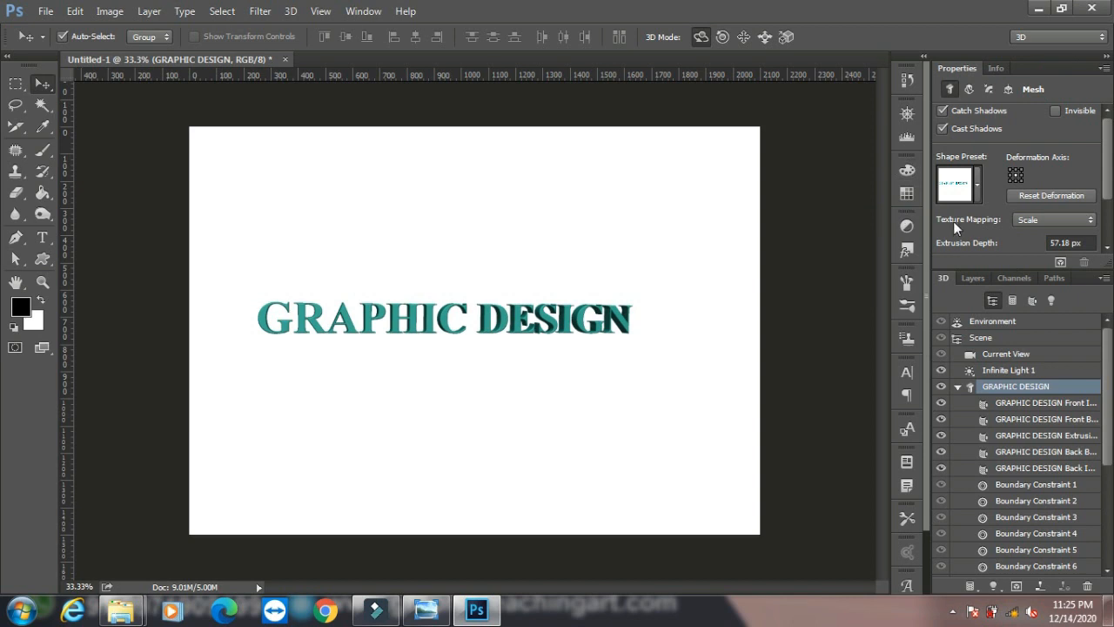
Look through the Deform, Cap and Coordinates properties of the 3D text, then return to its Mesh properties
left_click(968, 89)
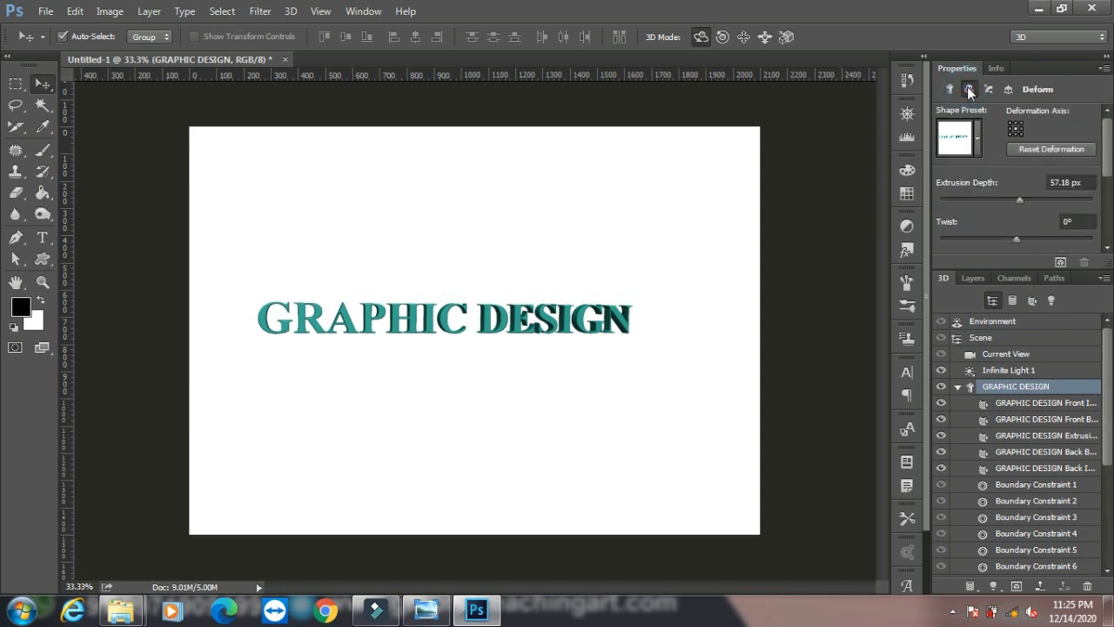
left_click(976, 141)
left_click(977, 139)
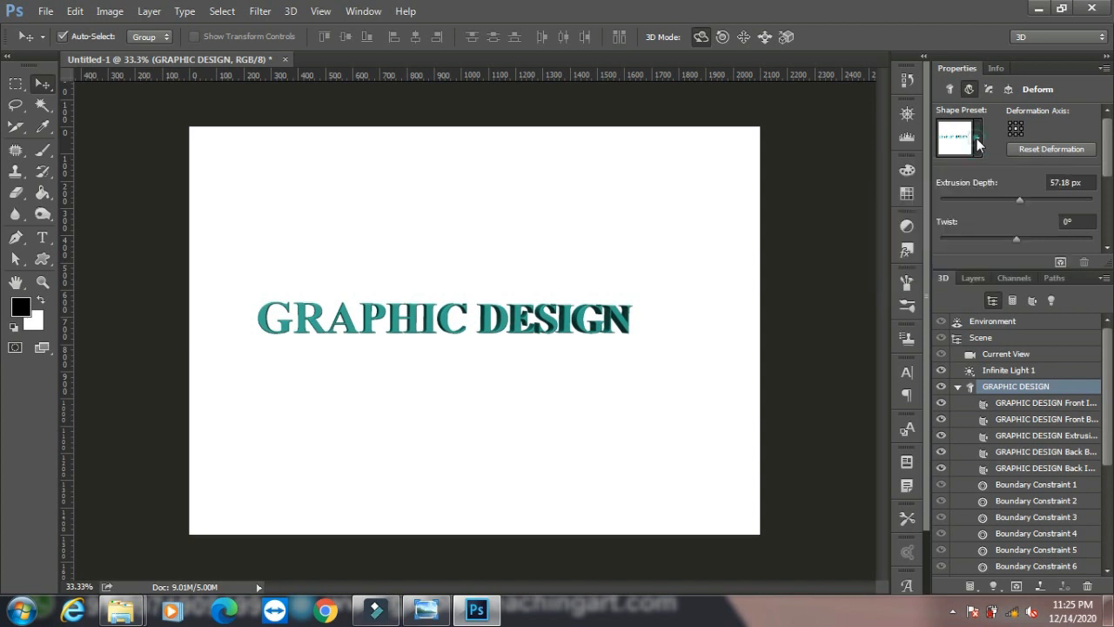
left_click(988, 88)
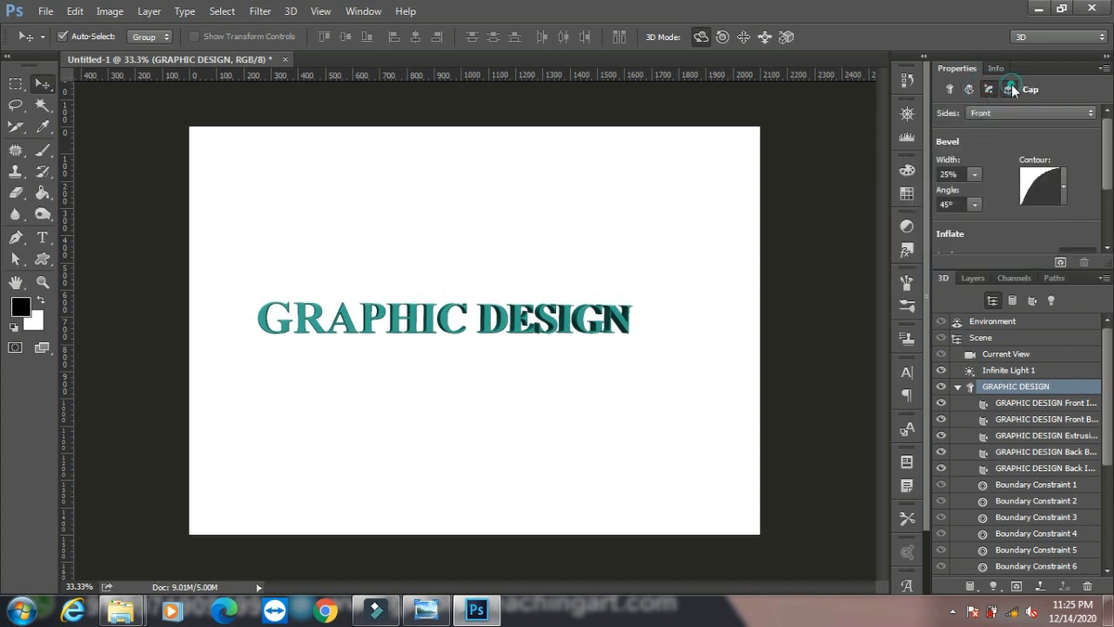
left_click(1010, 86)
left_click(948, 89)
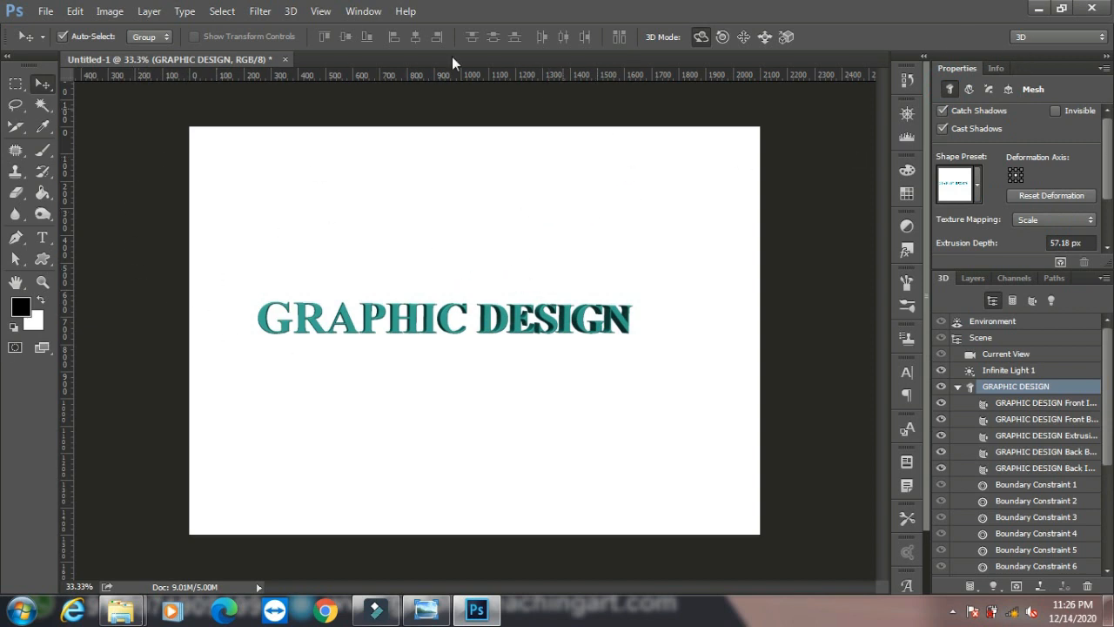
left_click(291, 12)
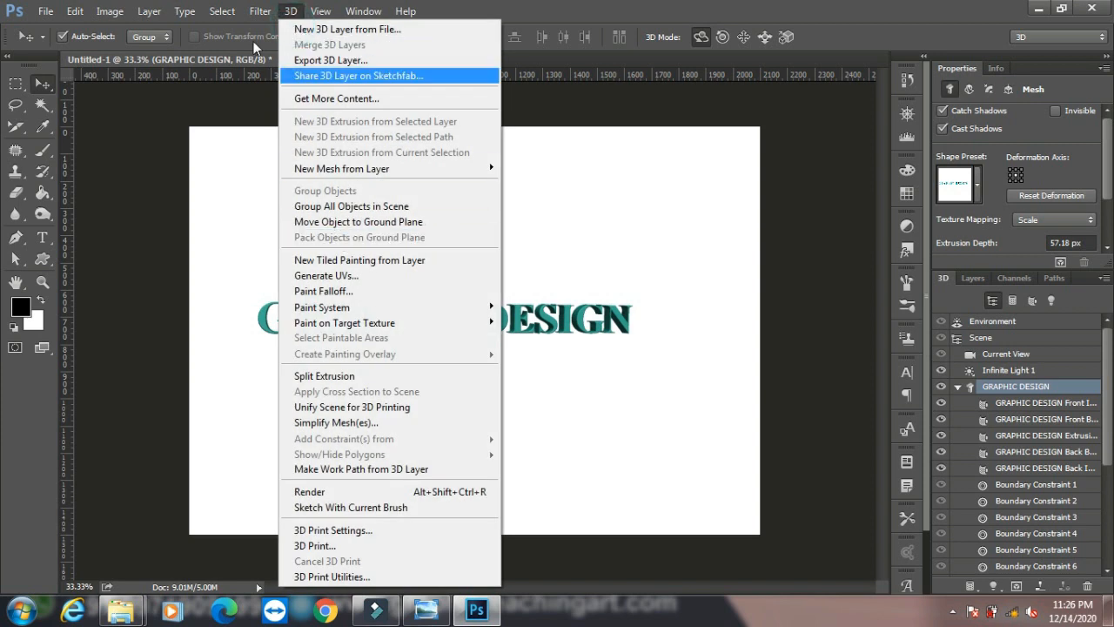
mouse_move(222, 12)
mouse_move(184, 12)
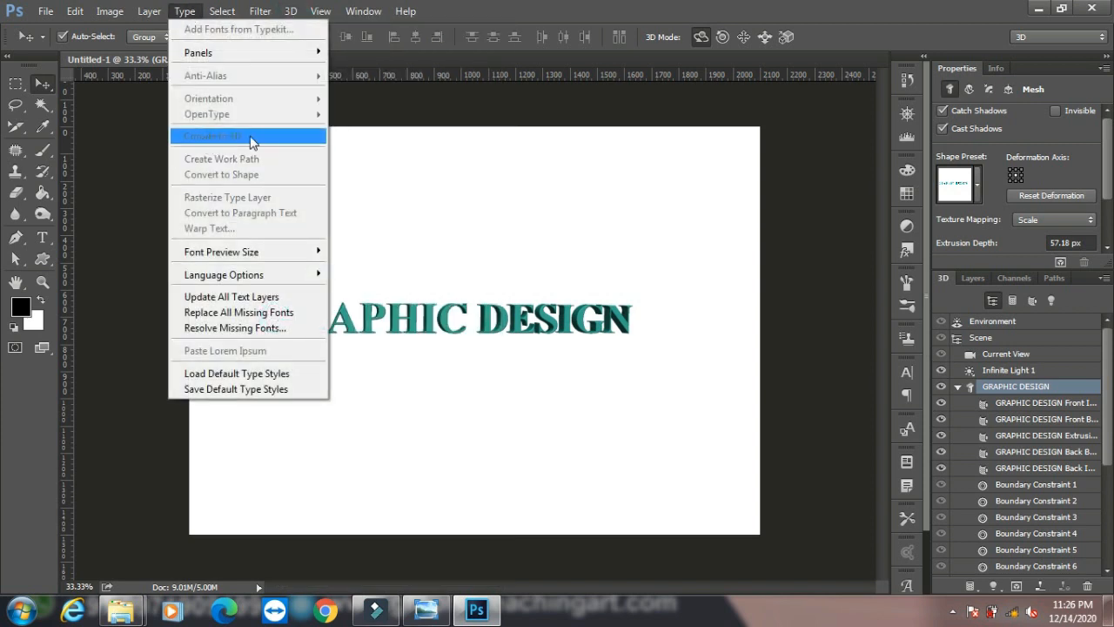
left_click(468, 106)
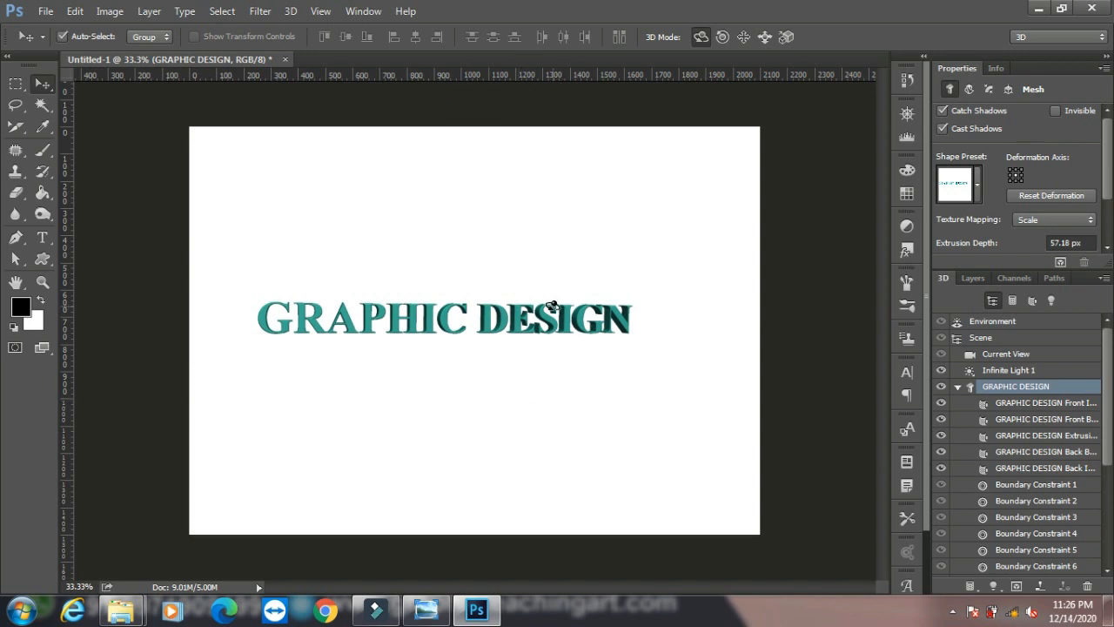
Delete the GRAPHIC DESIGN 3D layer, leaving only the Background layer
left_click(973, 278)
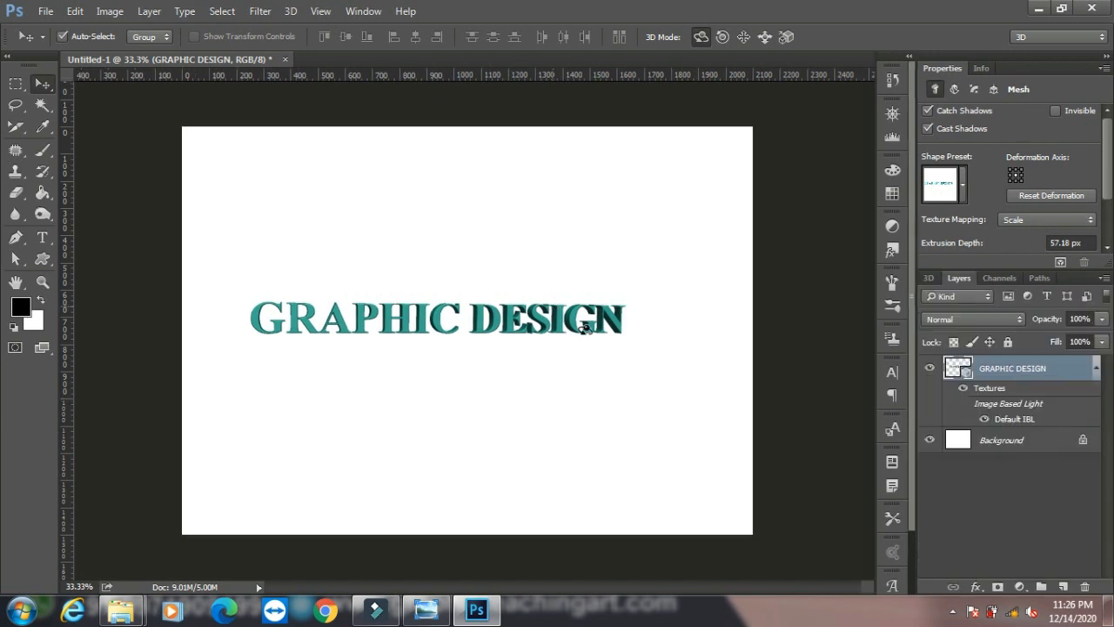
left_click(1085, 585)
left_click(490, 228)
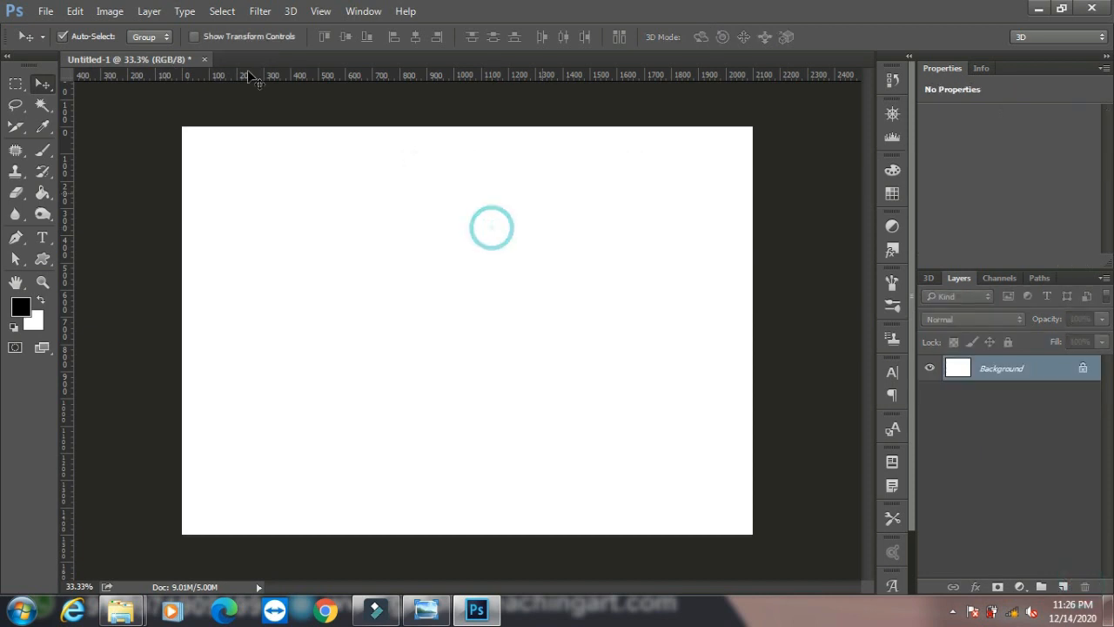
Add a new text layer reading "WEB" in the left half of the canvas
left_click(42, 236)
left_click(285, 303)
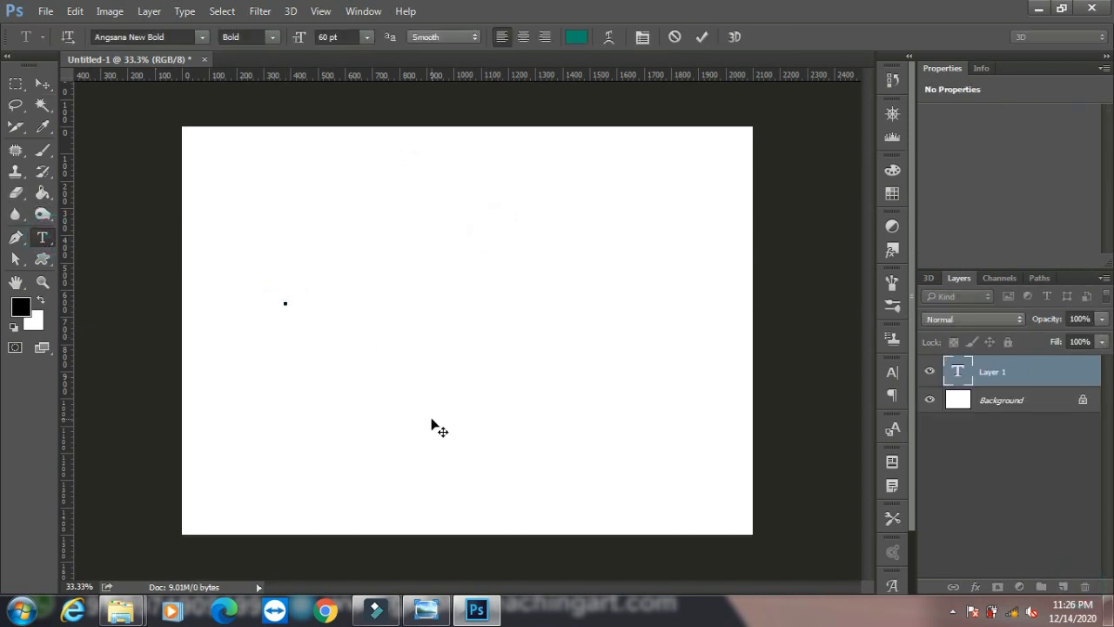
type("W")
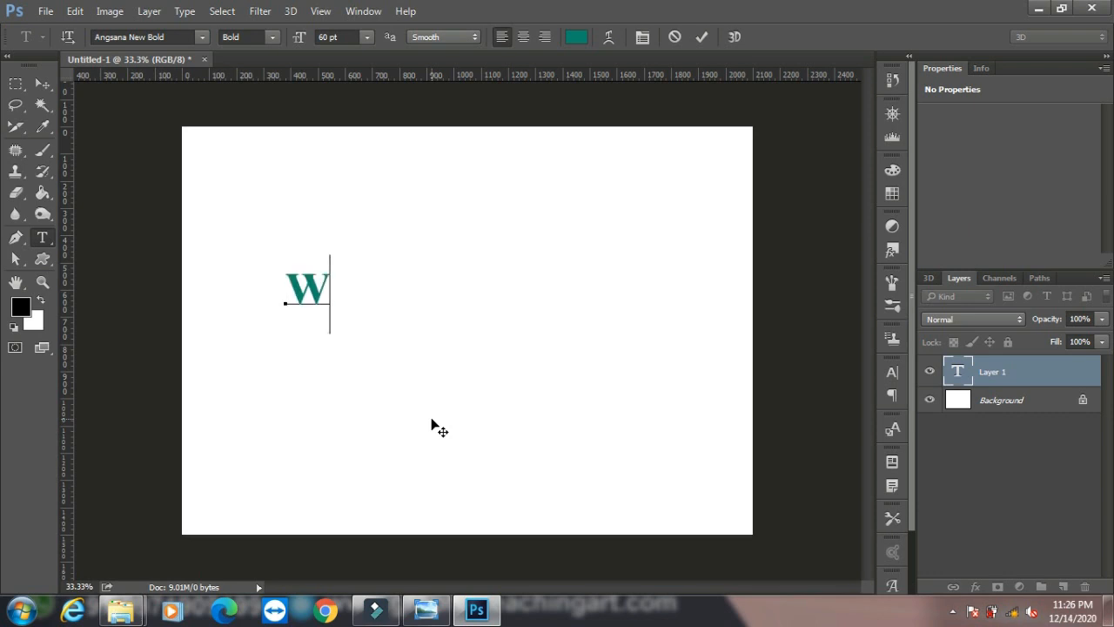
type("EB")
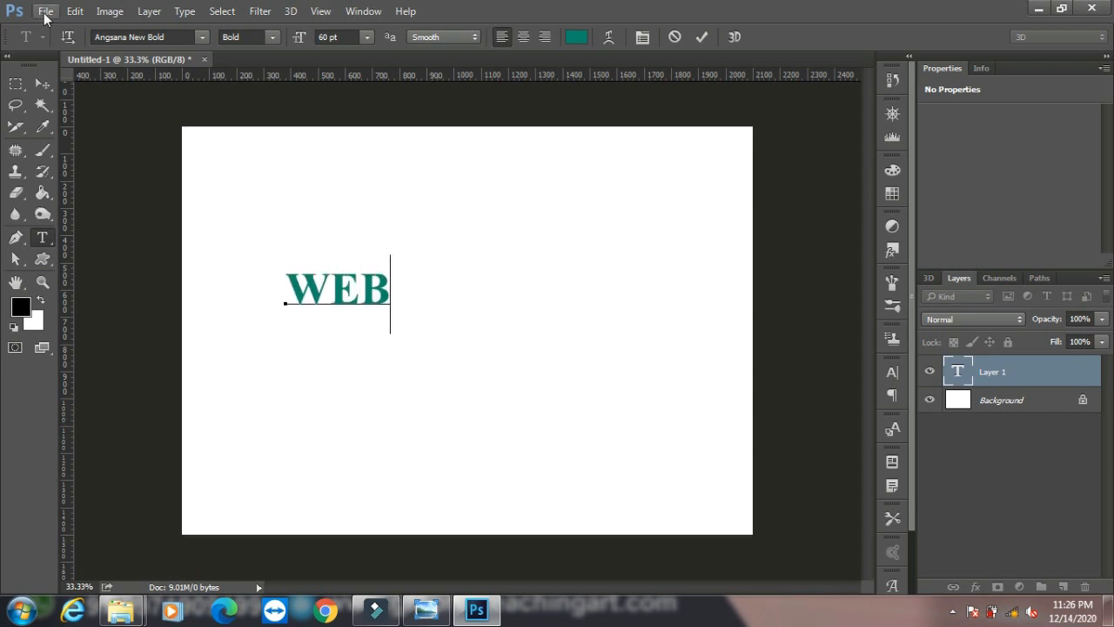
left_click(38, 84)
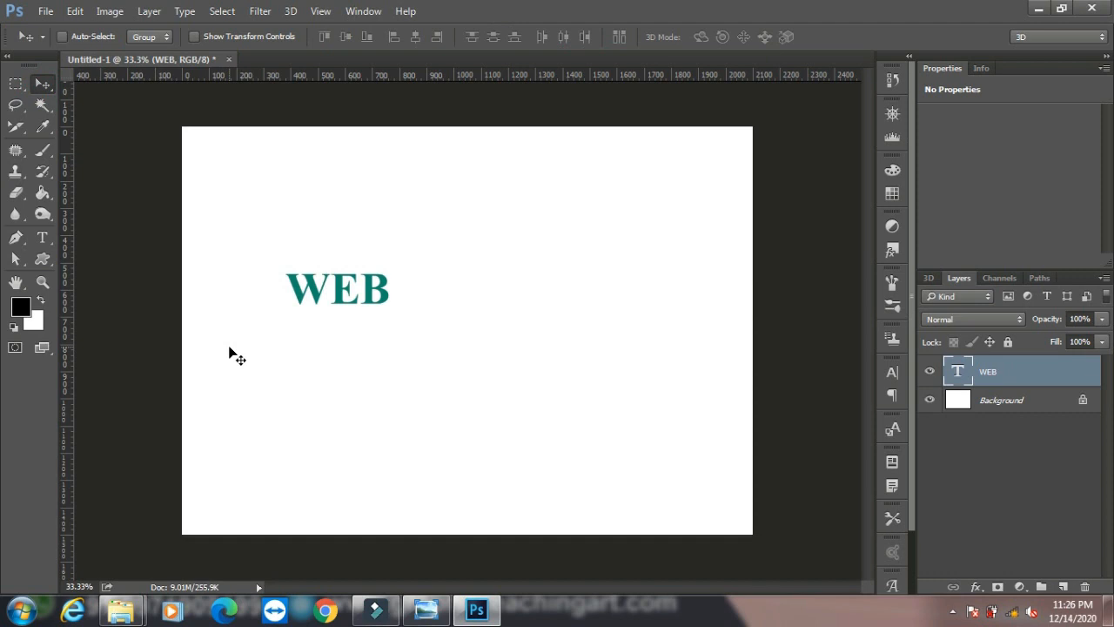
Scale the WEB text up to more than twice its size and move it to the upper middle of the canvas
key("ctrl+t")
left_click_drag(389, 334, 546, 448)
key("Return")
left_click_drag(531, 326, 580, 249)
Create a work path from the WEB text and move the whole path below the text with the Path Selection tool
left_click(184, 10)
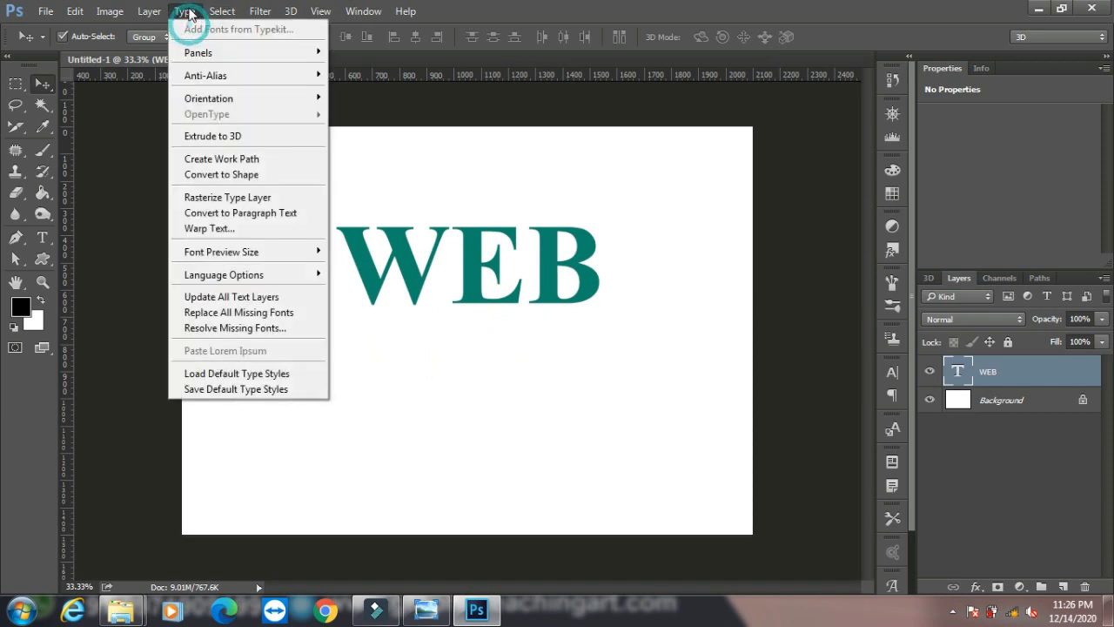
left_click(245, 164)
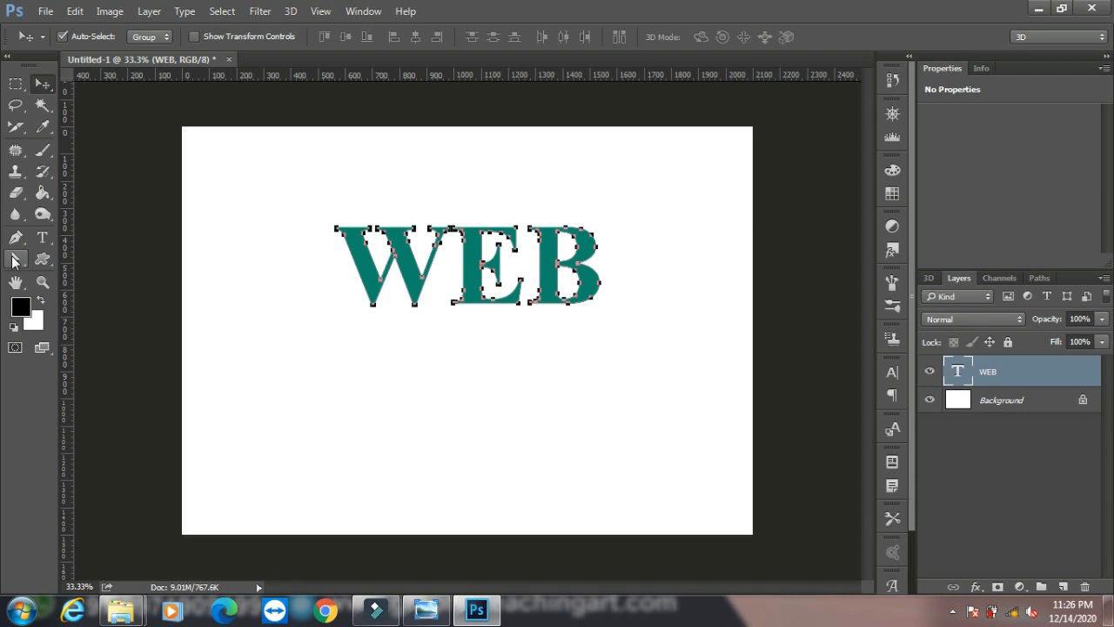
left_click(14, 259)
left_click(98, 256)
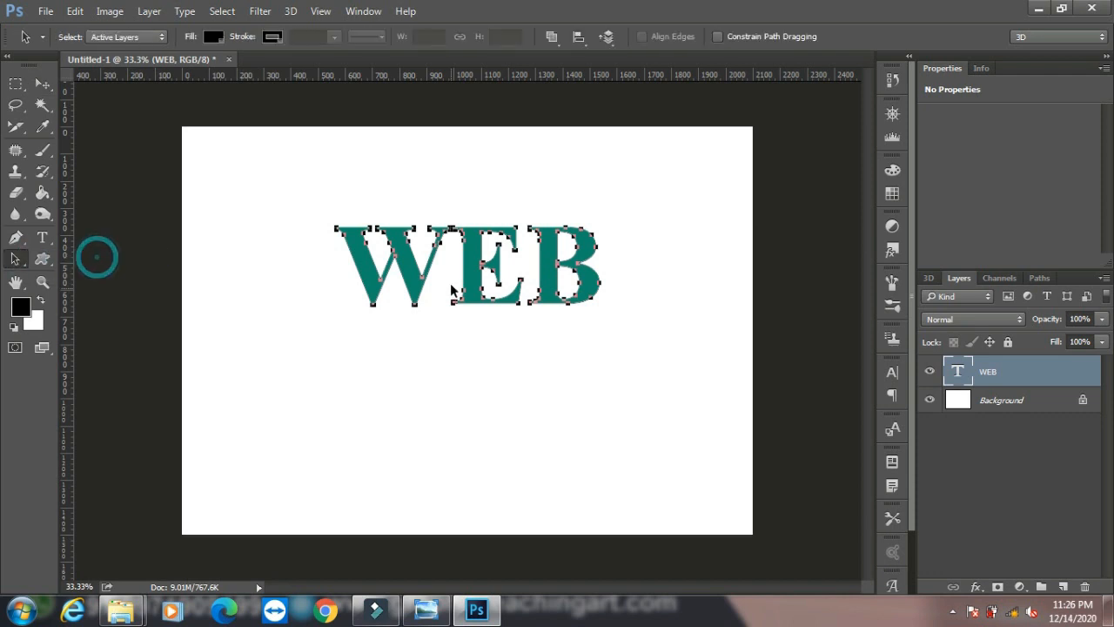
left_click_drag(407, 275, 411, 368)
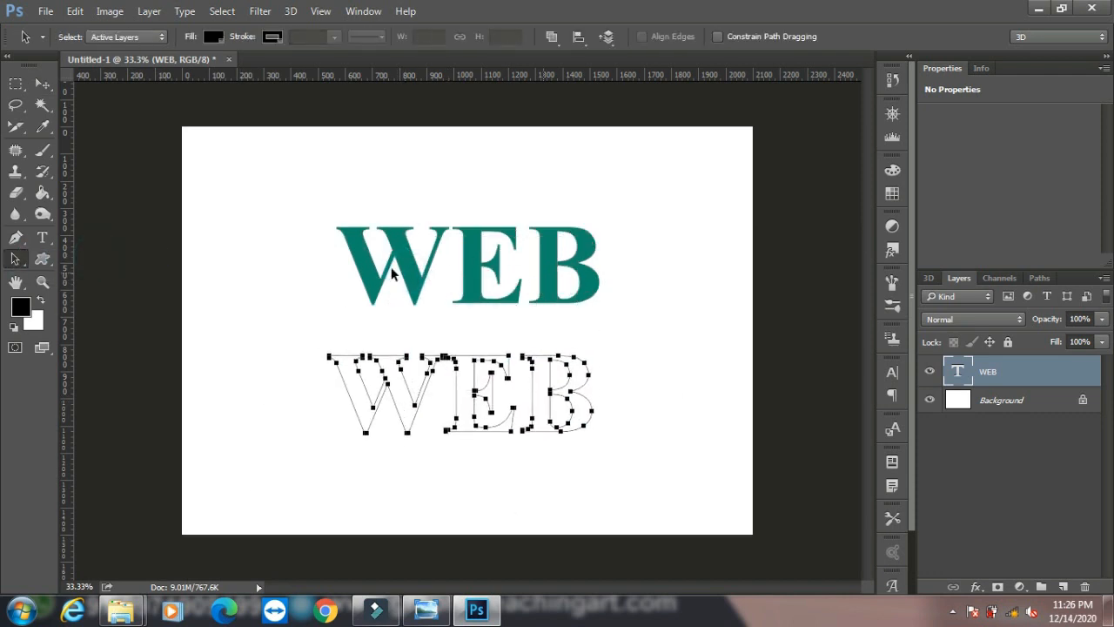
Stretch the W of the work path by pulling its lower-left tip anchor point downward with the Direct Selection tool
left_click(27, 272)
left_click(83, 276)
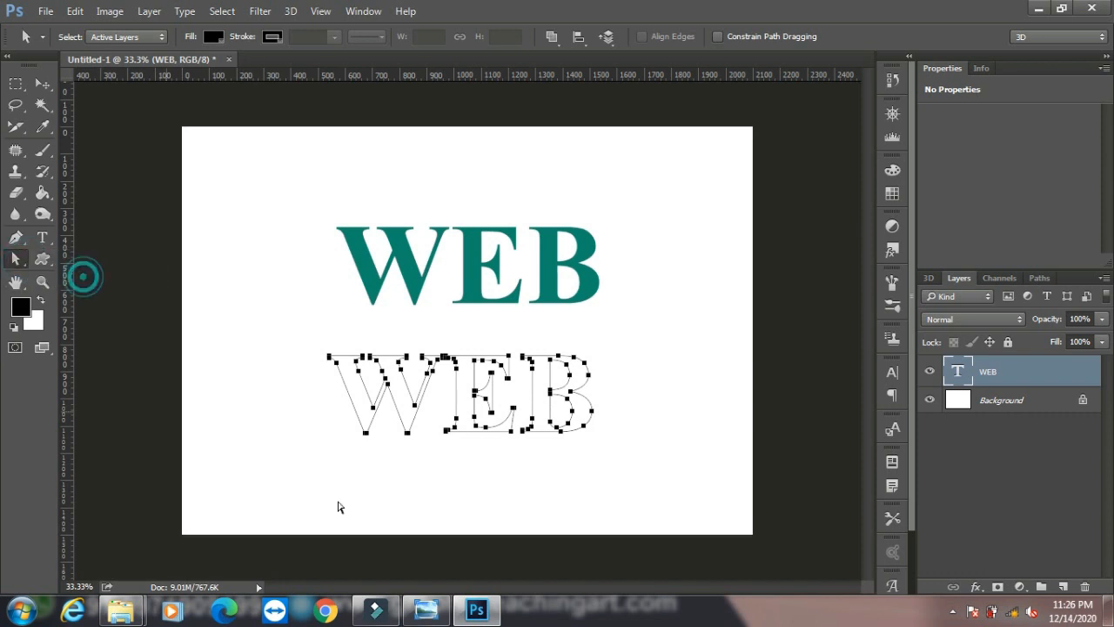
mouse_move(327, 472)
left_mouse_down()
mouse_move(391, 432)
mouse_move(357, 480)
left_mouse_up()
left_click(393, 472)
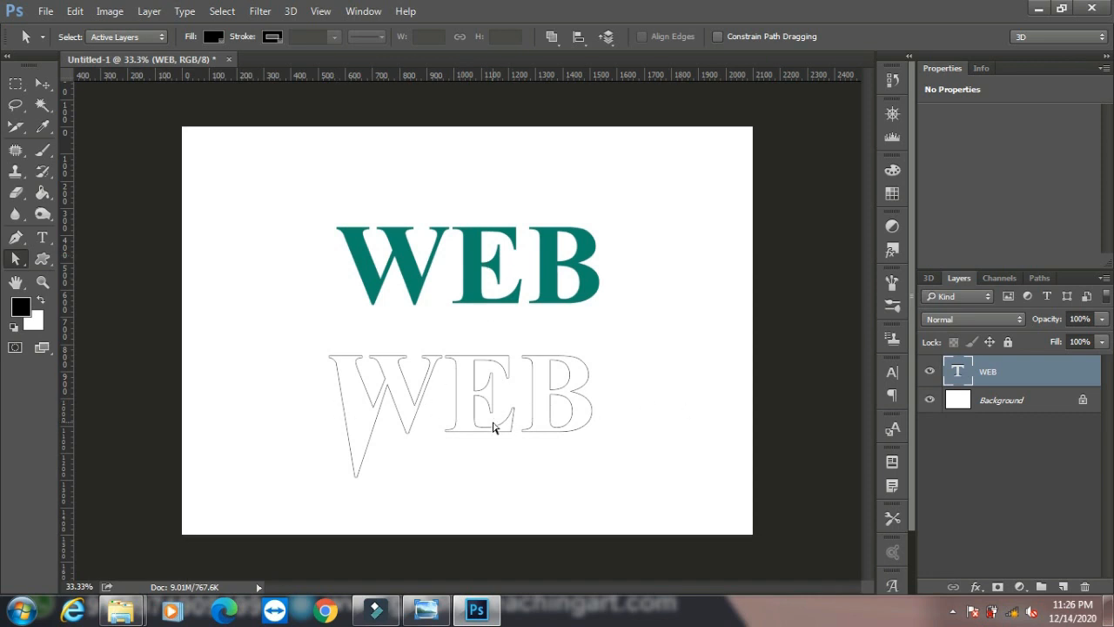
Convert the work path to a selection and fill it with black on a new layer
key("ctrl+Return")
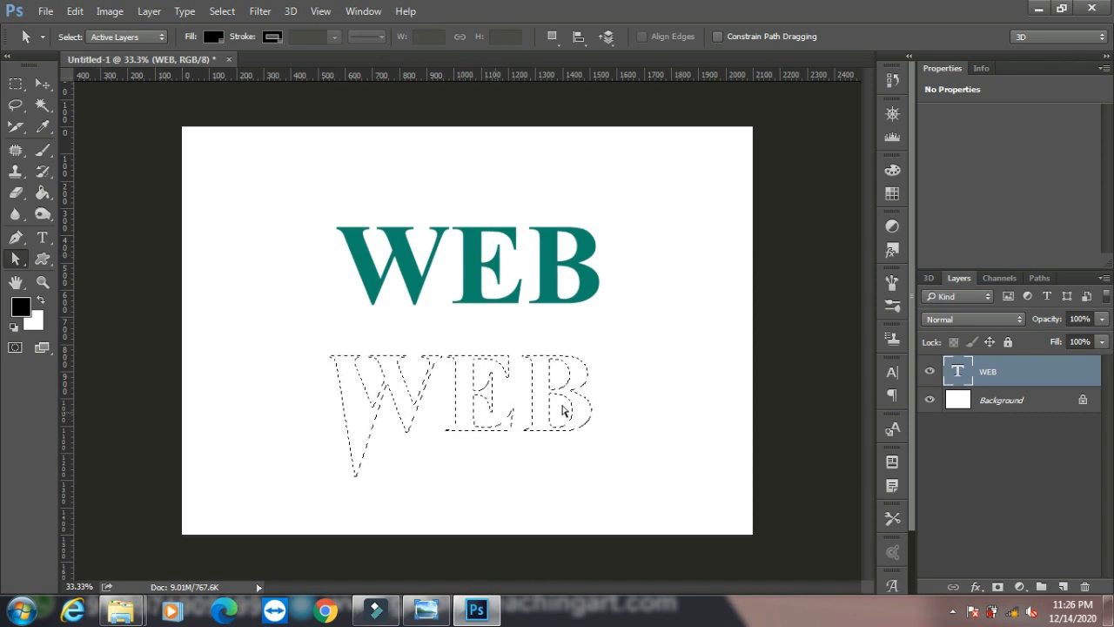
left_click(1063, 587)
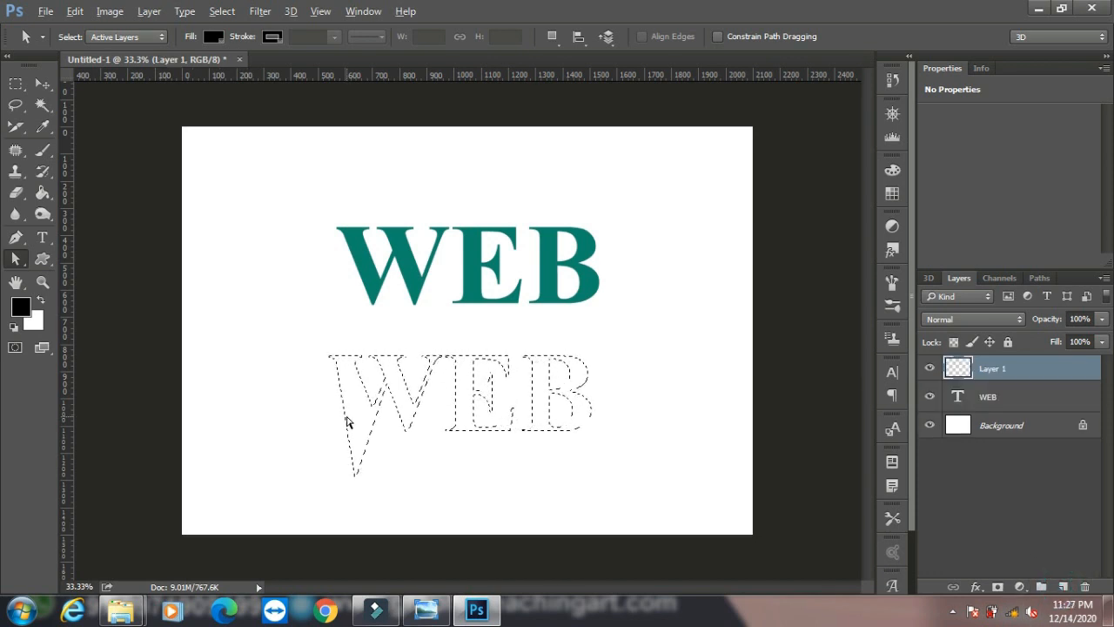
key("alt+BackSpace")
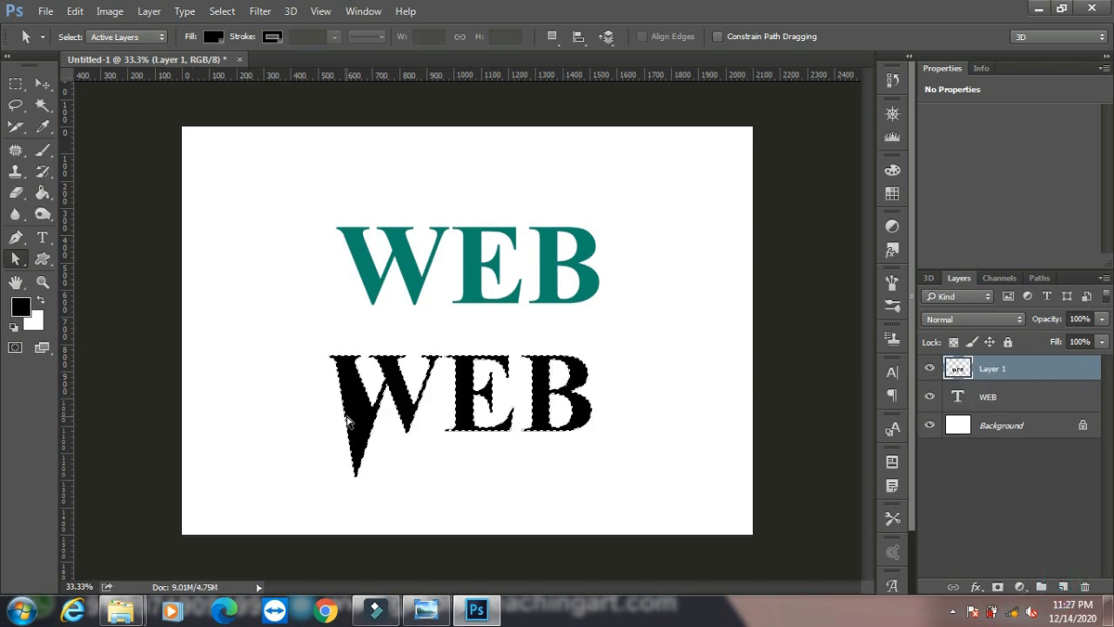
Set the foreground color to red ee3f3f and fill the W in the selection with the Paint Bucket
left_click(21, 305)
left_click(827, 150)
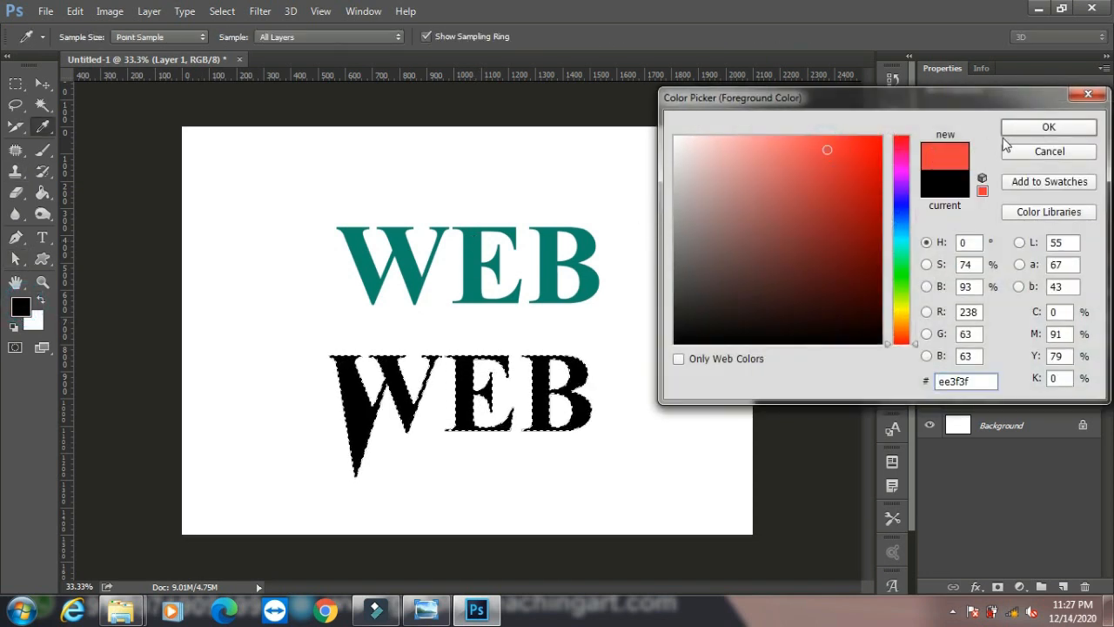
left_click(1040, 128)
left_click(43, 192)
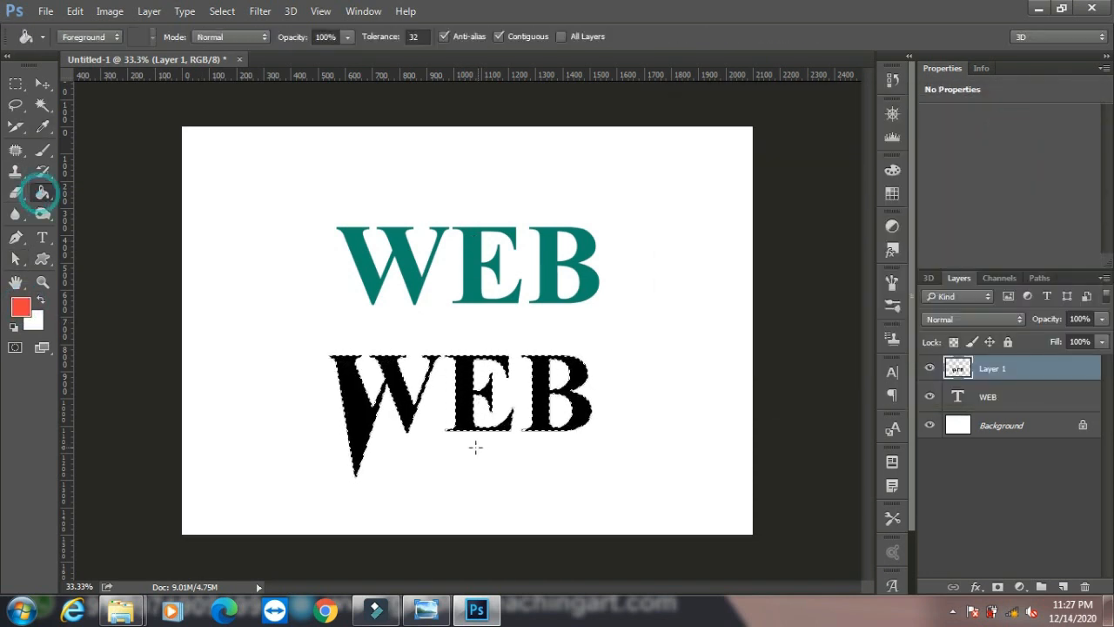
left_click(346, 418)
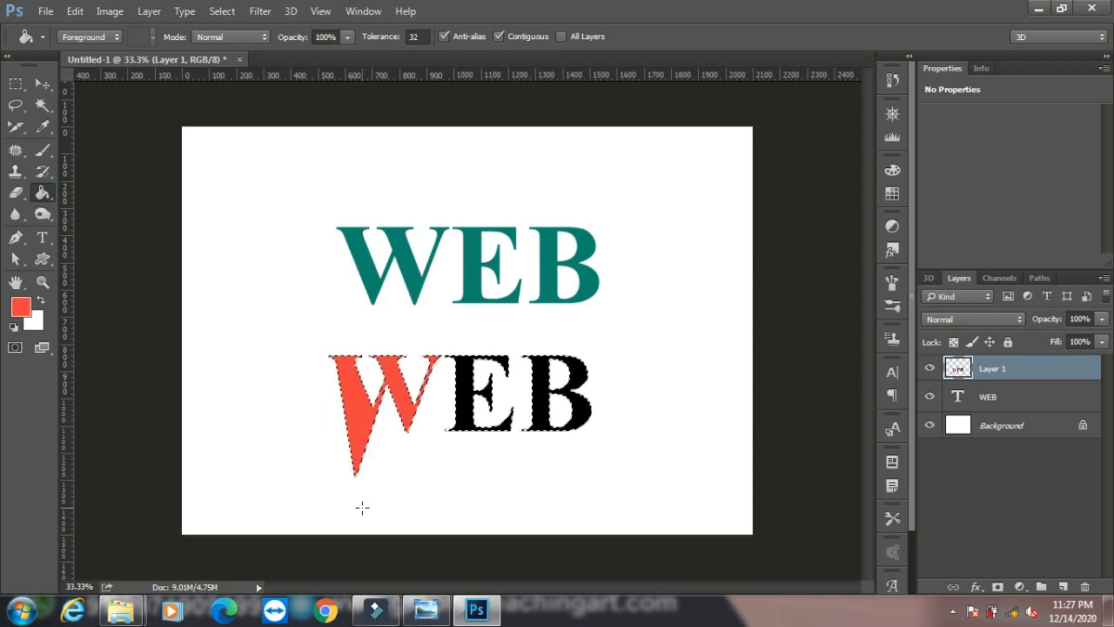
Set the foreground color to green 6cee3f and fill the E of the lower WEB lettering
left_click(22, 305)
left_click(901, 284)
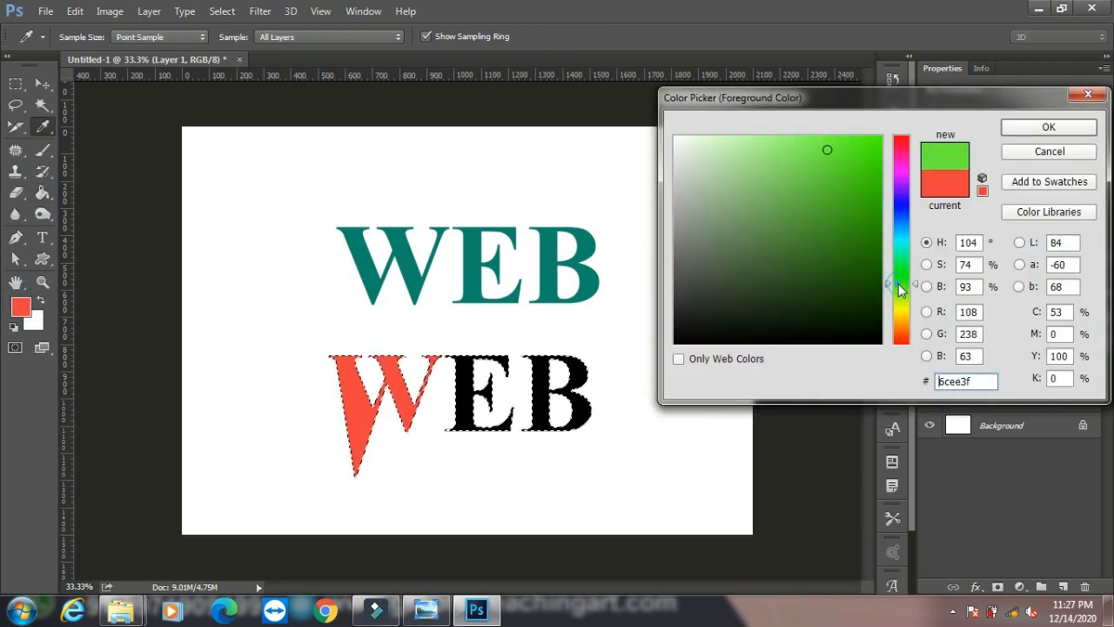
left_click(1049, 128)
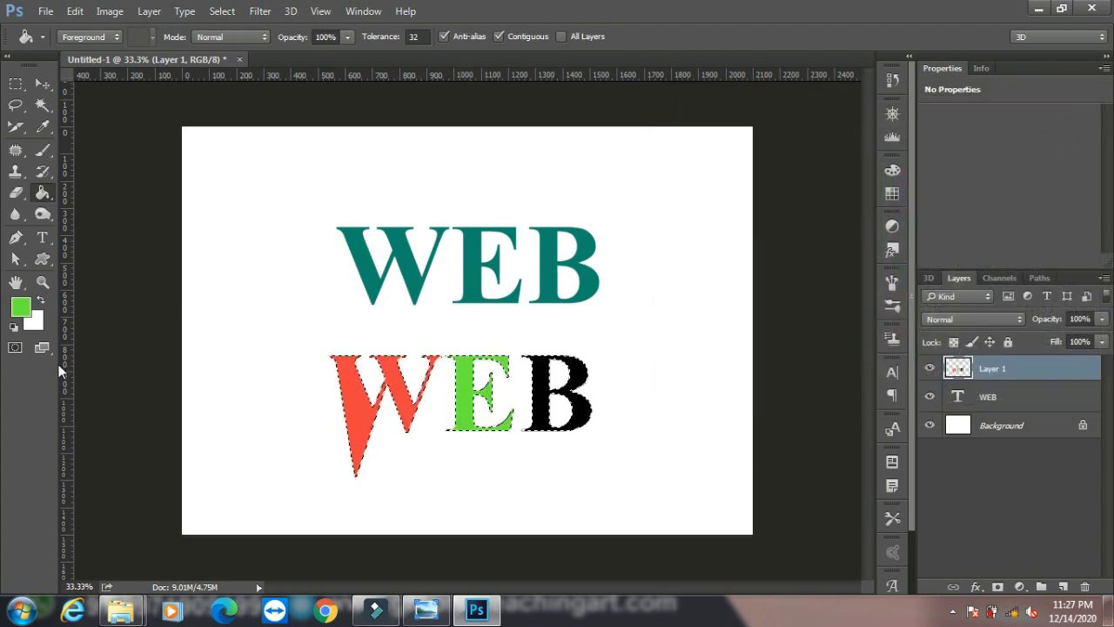
Set the foreground color to blue, fill the B of the lower WEB lettering and deselect
left_click(21, 310)
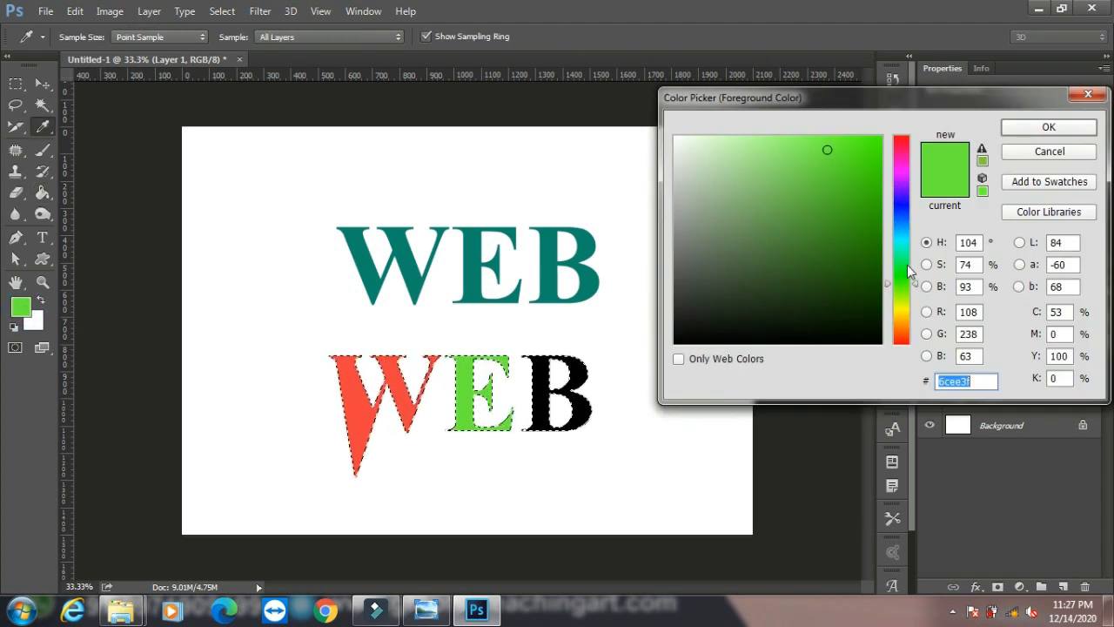
left_click(902, 218)
left_click(1036, 127)
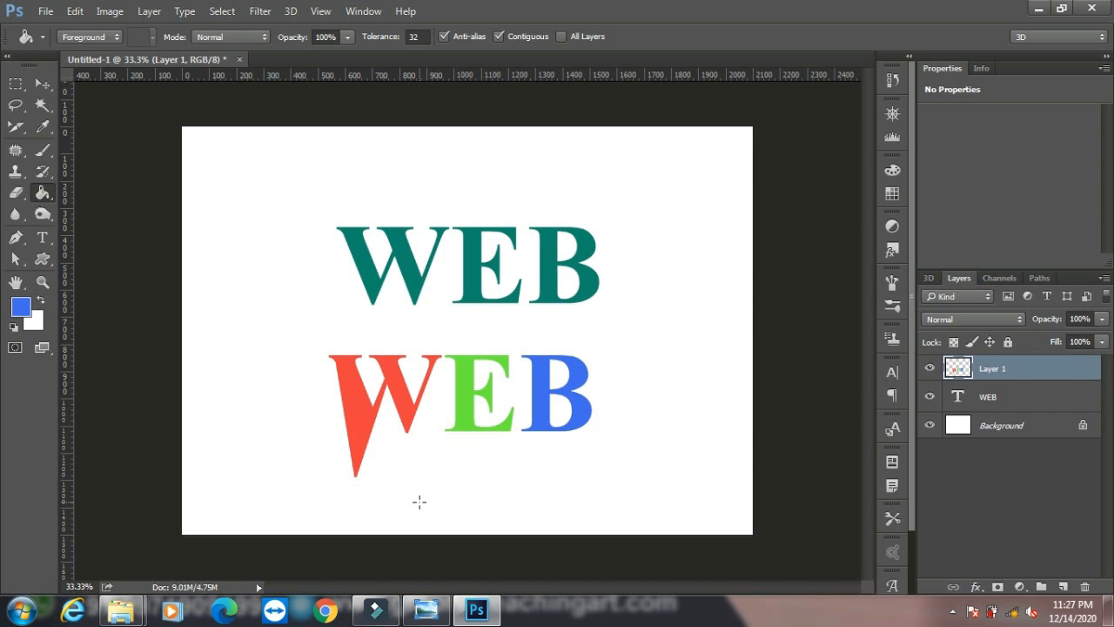
Hide Layer 1, duplicate the WEB text layer and hide the original WEB layer
left_click(930, 369)
left_click(1002, 397)
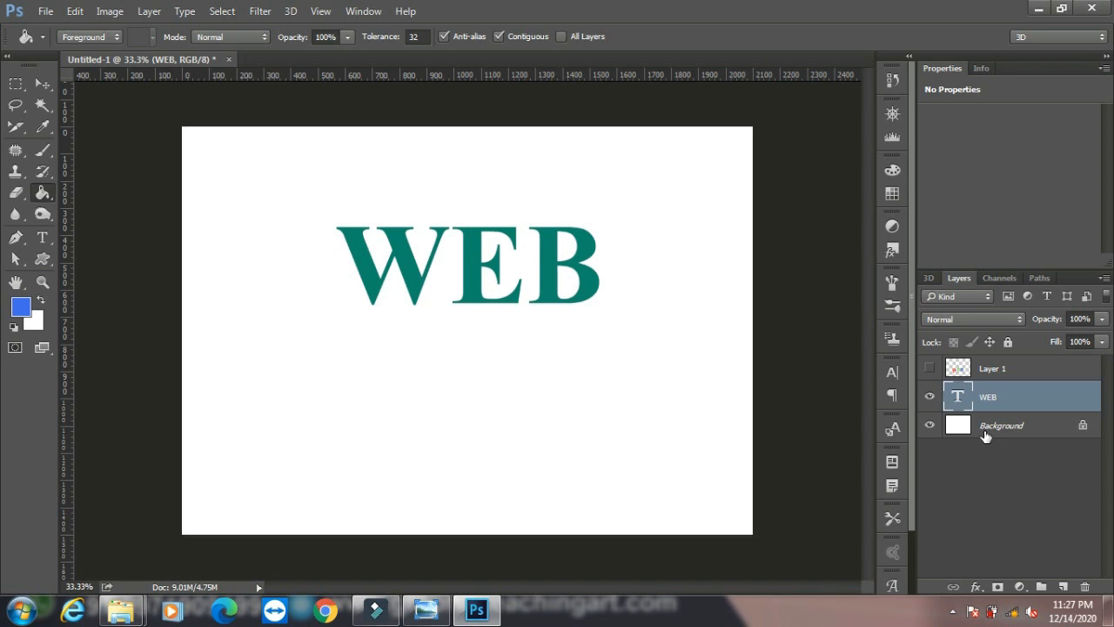
key("ctrl+j")
left_click(929, 428)
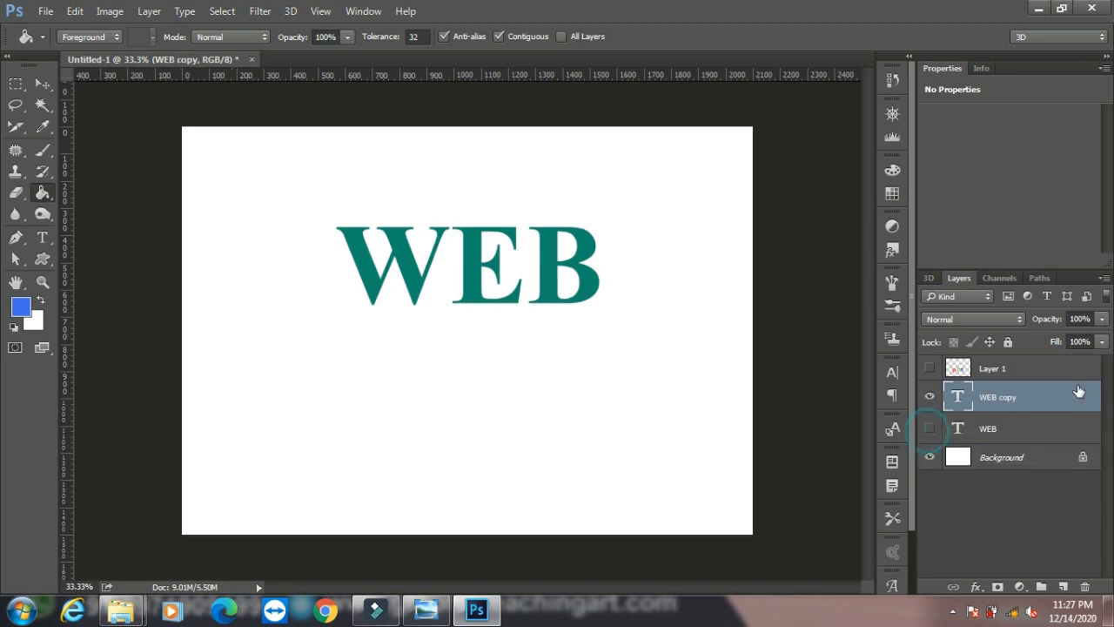
Convert the WEB copy text layer to a shape, load its outline as a selection and deselect it
left_click(187, 12)
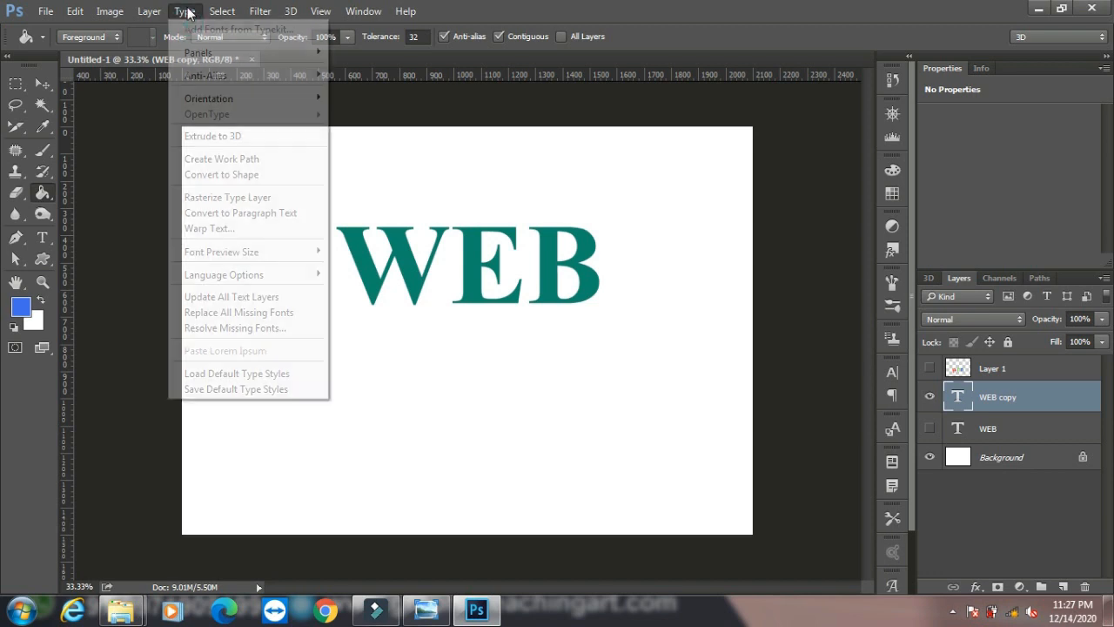
left_click(251, 175)
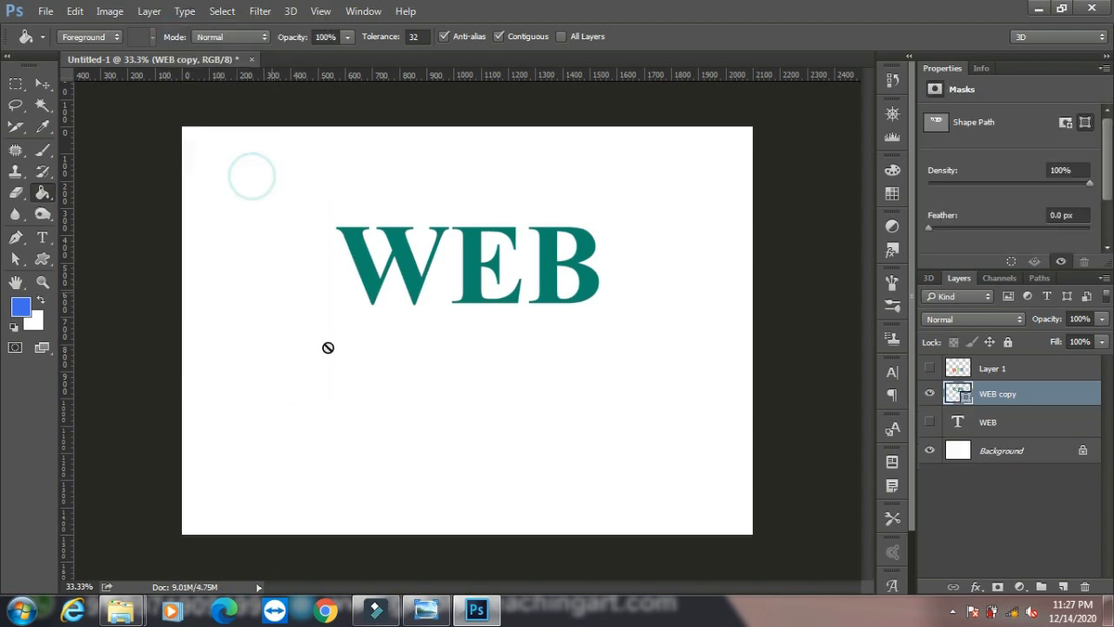
left_click(957, 394, "ctrl")
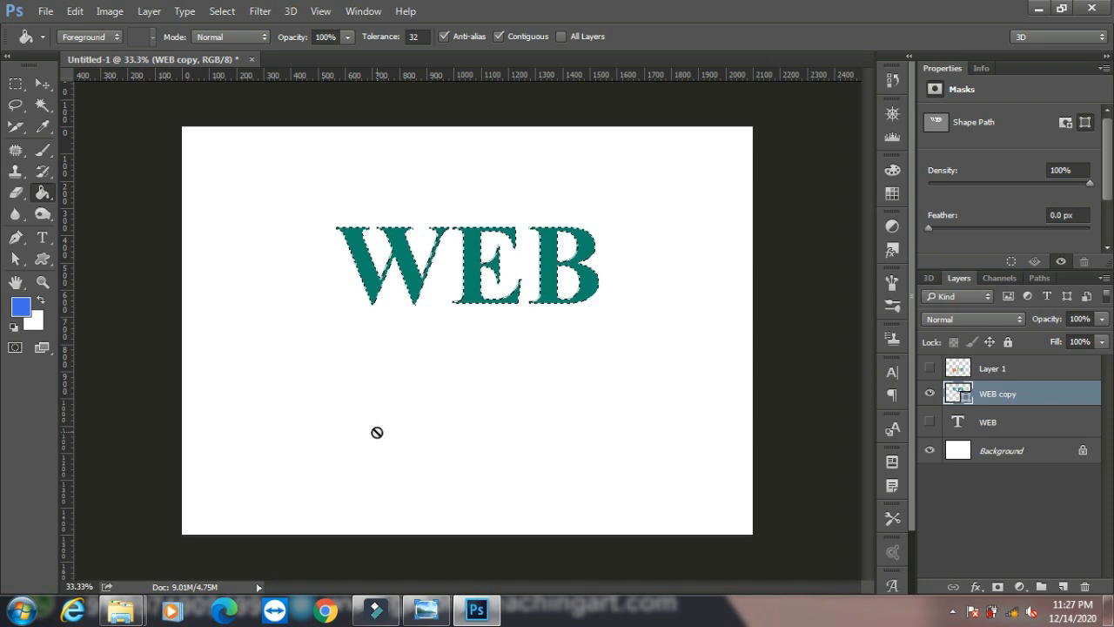
key("ctrl+d")
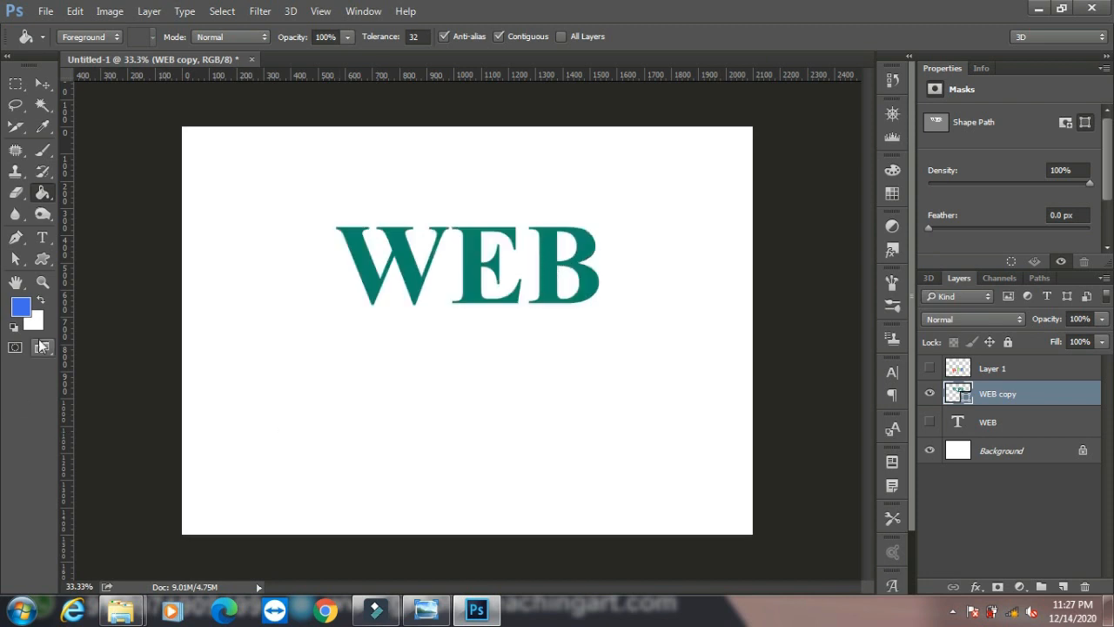
Try several solid fill colors on the WEB copy shape, ending with light orange
left_click(43, 264)
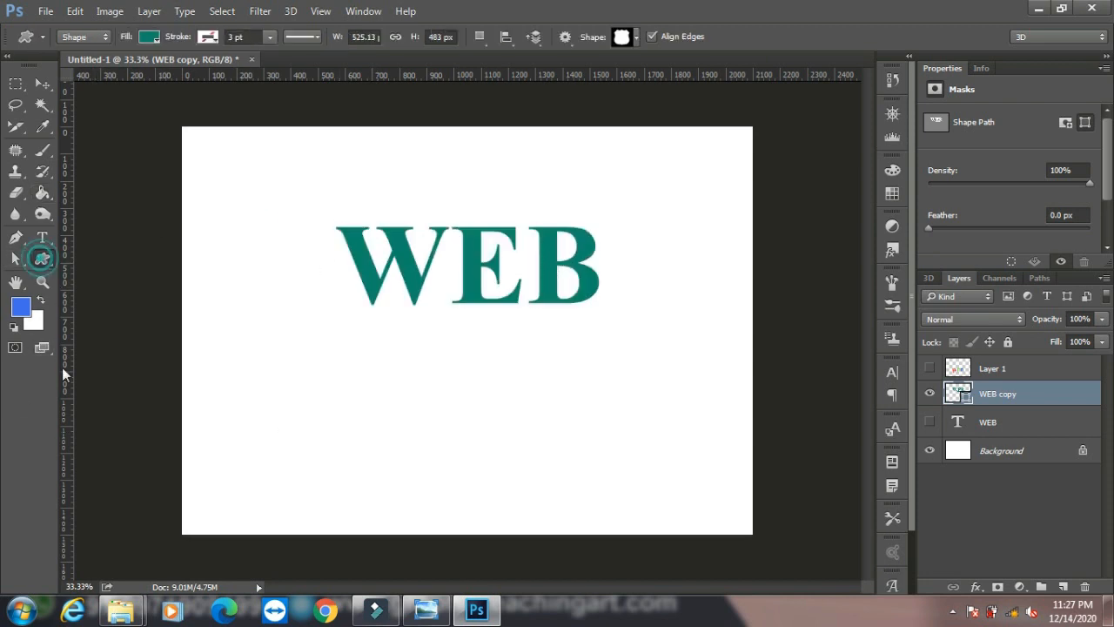
left_click(149, 37)
left_click(135, 159)
left_click(107, 171)
left_click(89, 159)
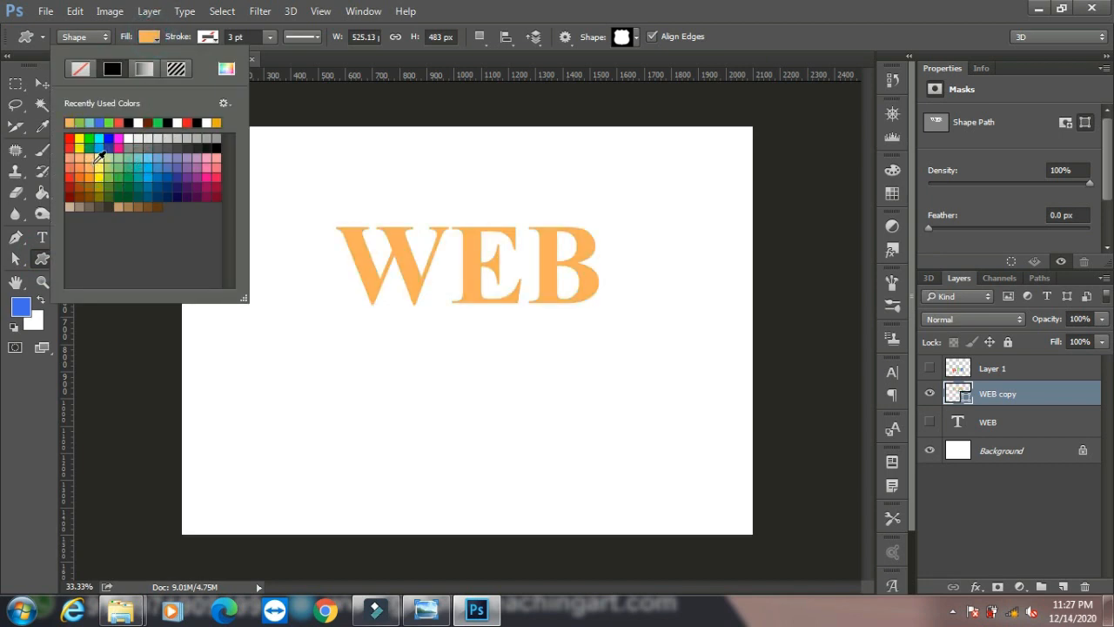
Try a gradient fill of yellow, violet, orange and blue on the WEB copy shape
left_click(144, 69)
left_click(179, 158)
left_click(150, 158)
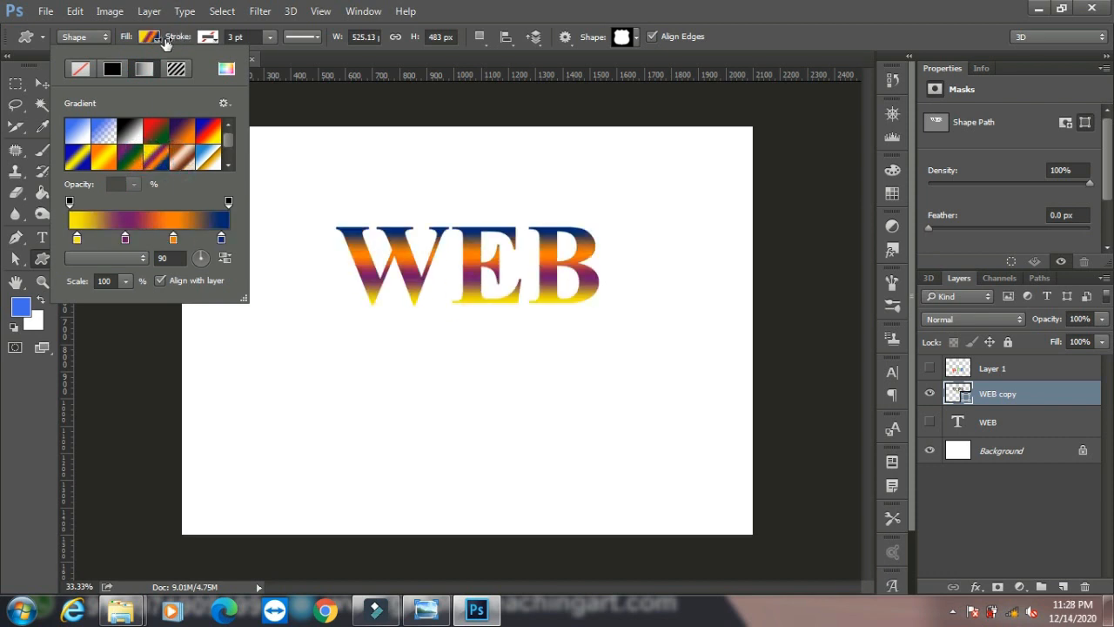
Remove the fill of the WEB copy shape and give it a solid light orange 3 pt stroke
left_click(150, 36)
left_click(150, 36)
left_click(80, 69)
left_click(207, 37)
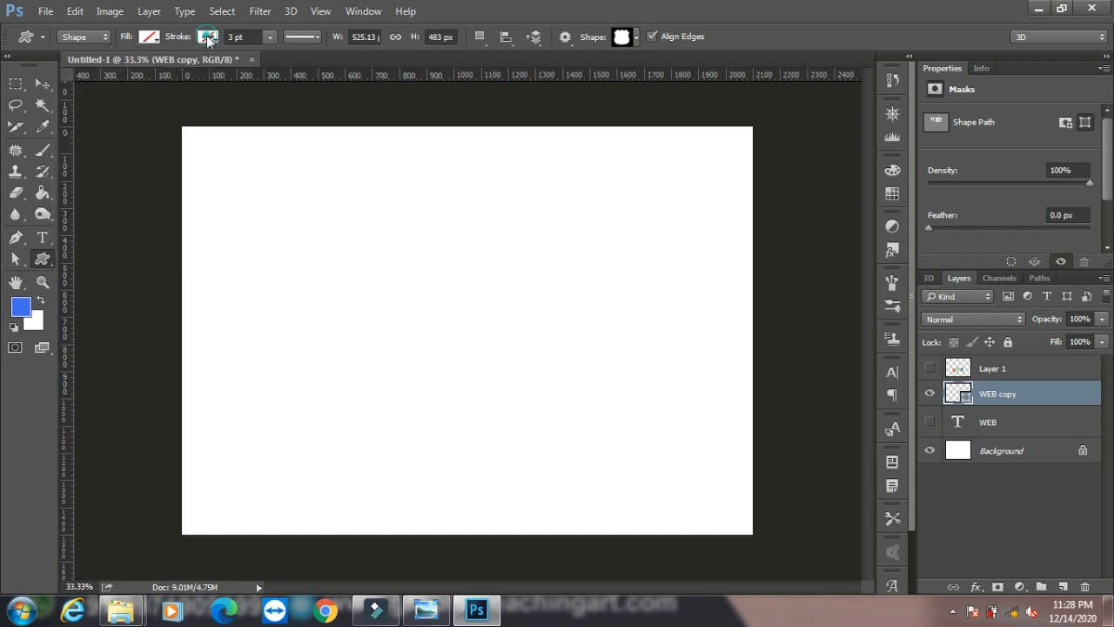
left_click(207, 36)
left_click(201, 179)
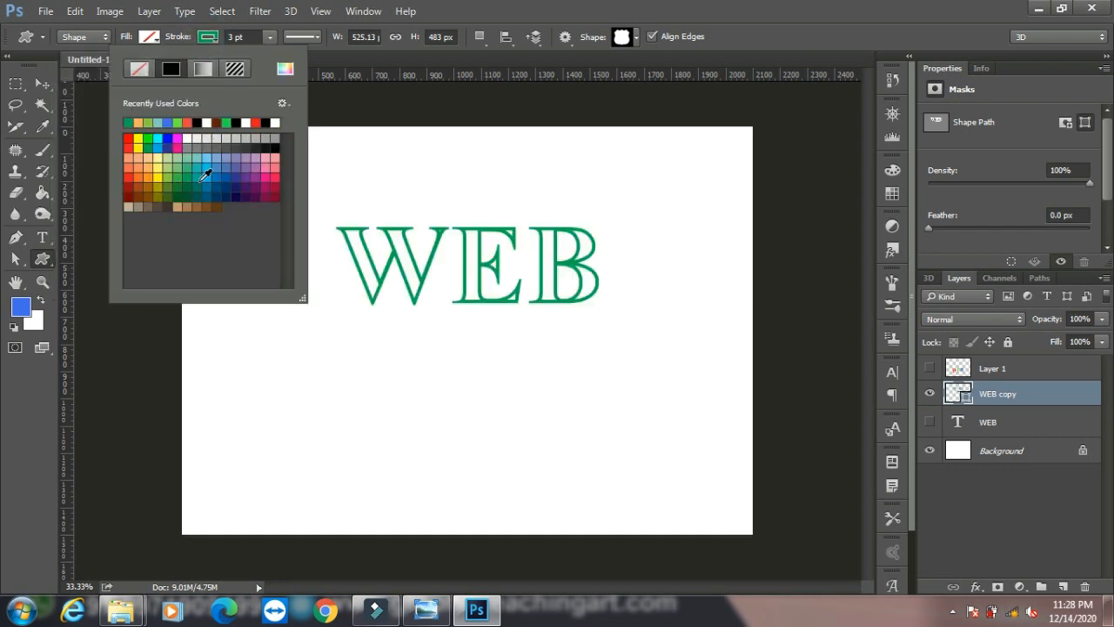
left_click(140, 162)
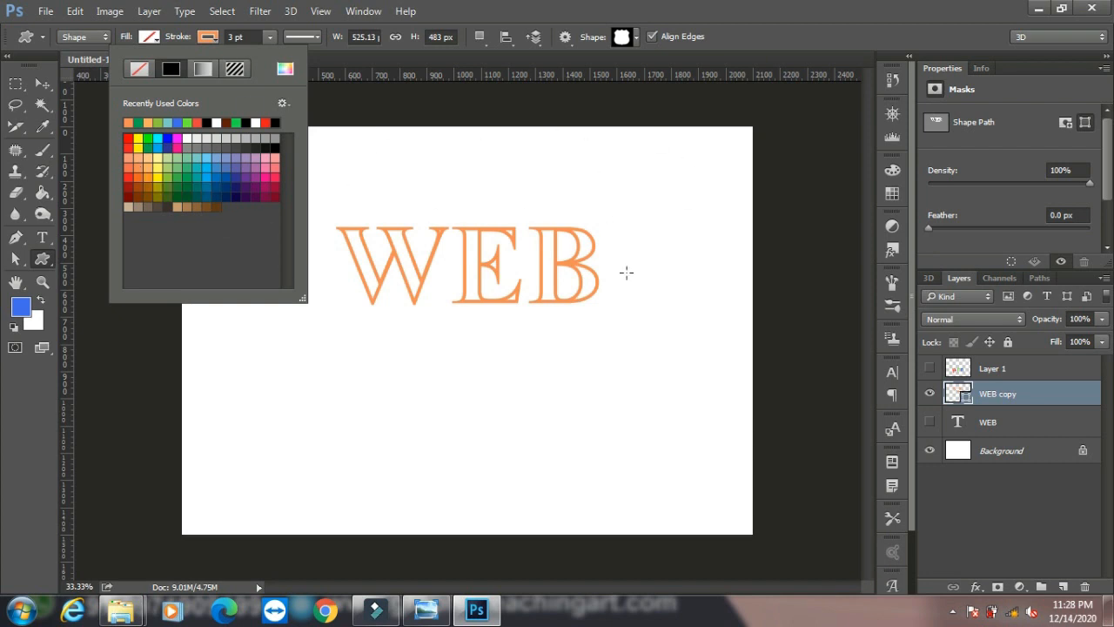
left_click(764, 10)
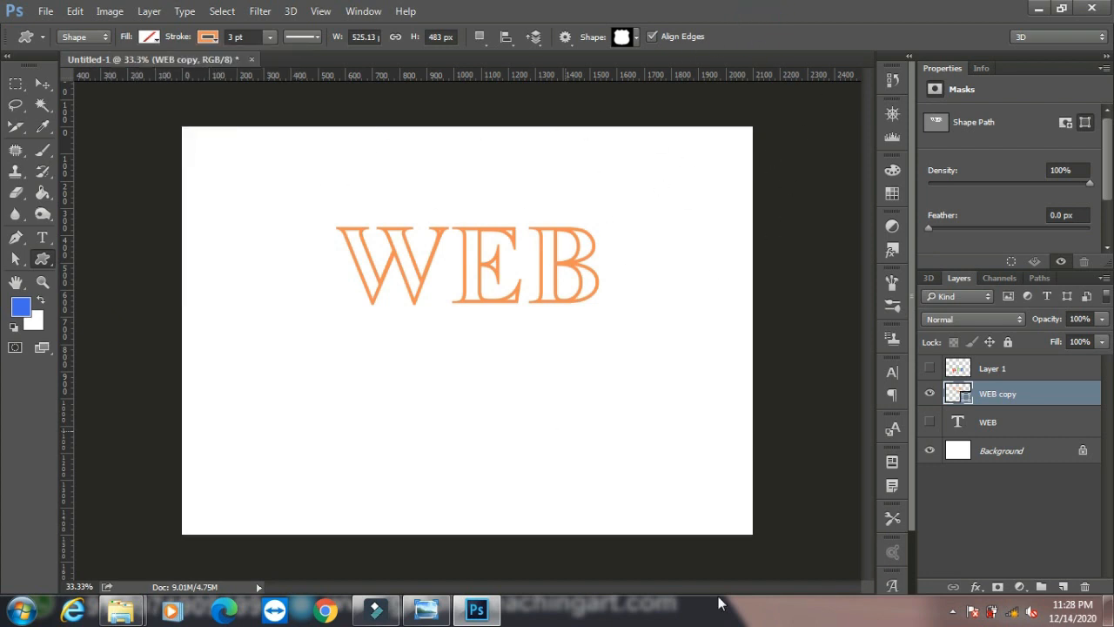
Hide the WEB copy layer, then show and select the original WEB text layer
left_click(929, 394)
left_click(929, 422)
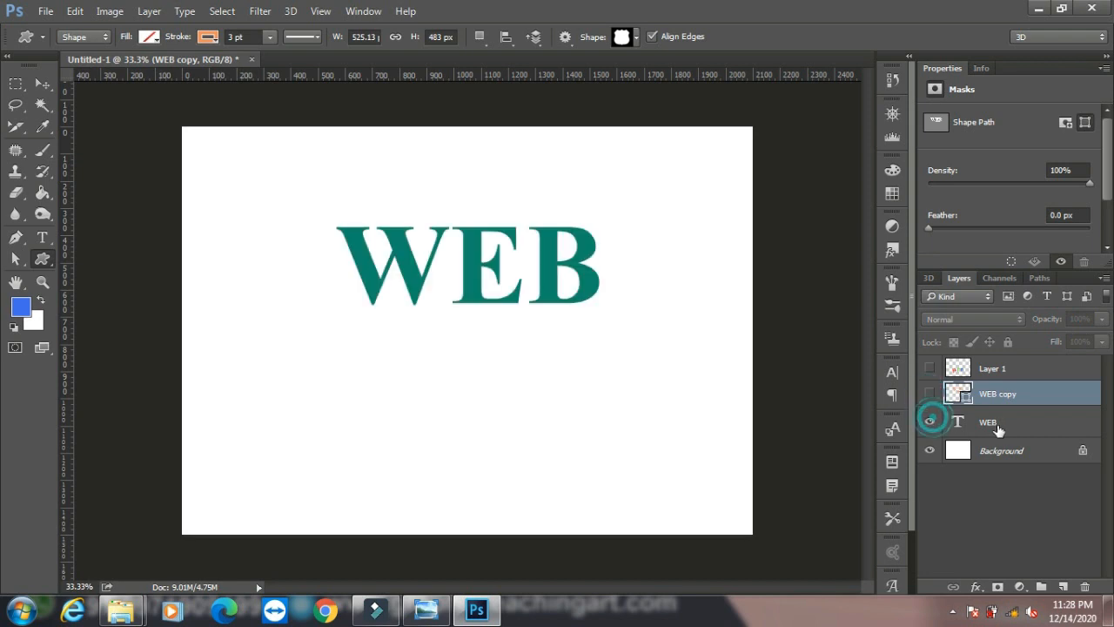
left_click(996, 422)
Rasterize the WEB type layer and undo the rasterization
left_click(186, 11)
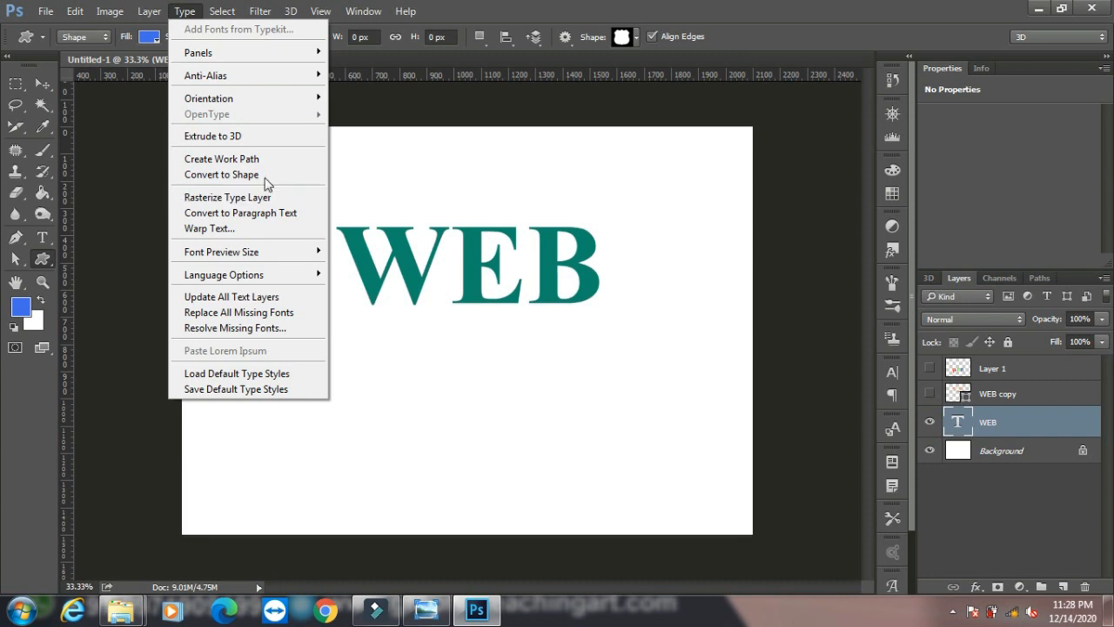
mouse_move(148, 16)
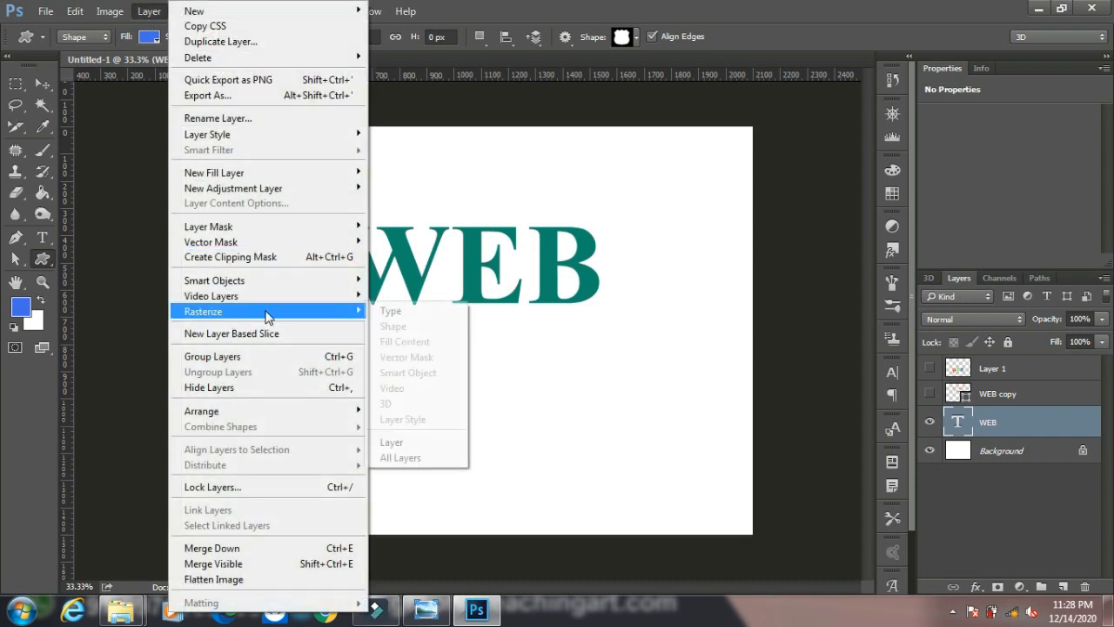
left_click(185, 11)
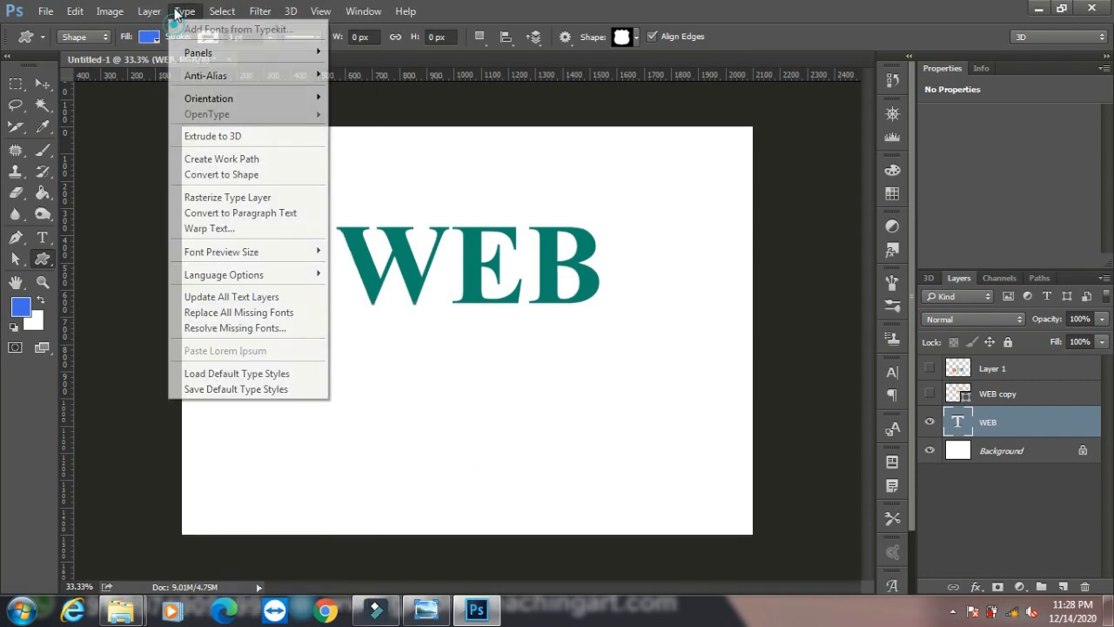
left_click(211, 198)
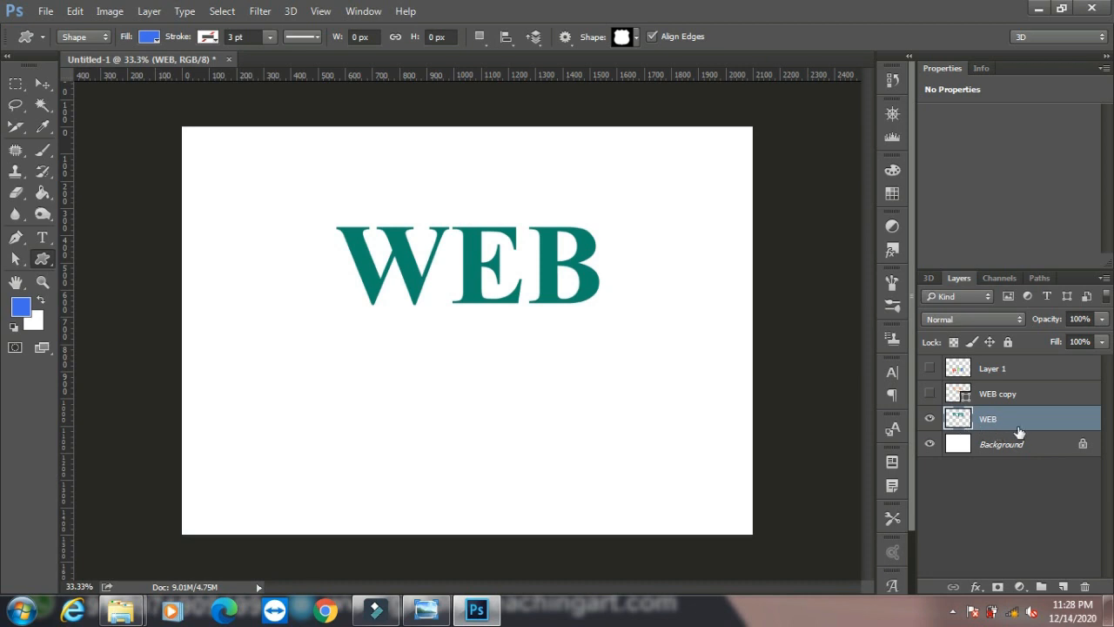
key("ctrl+z")
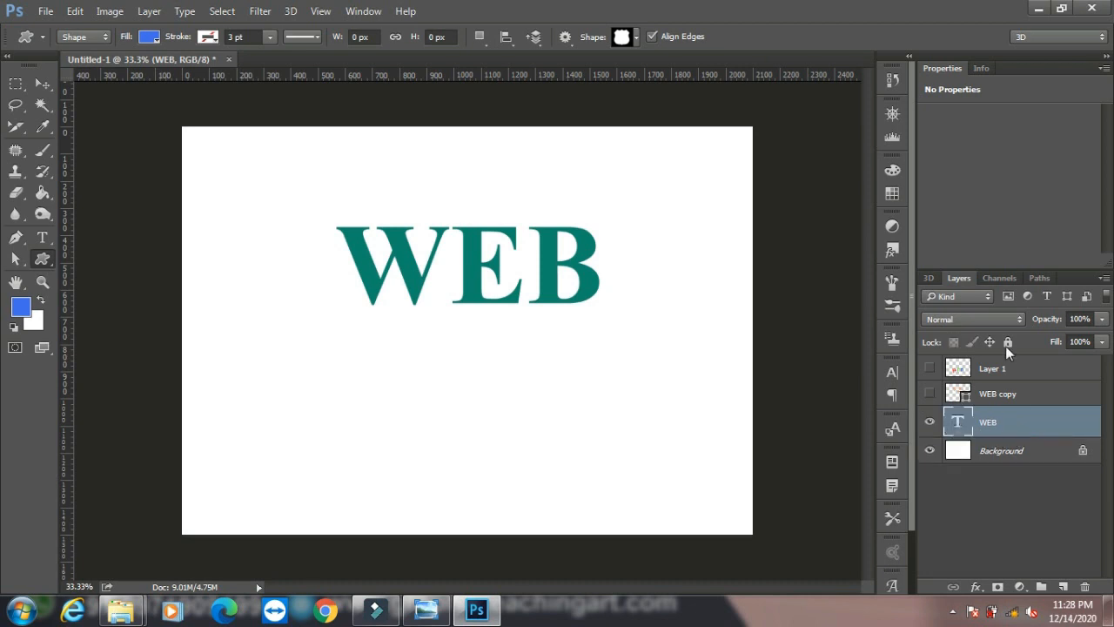
Start warping the WEB text layer and choose the Arc style with a +50% horizontal bend
left_click(192, 19)
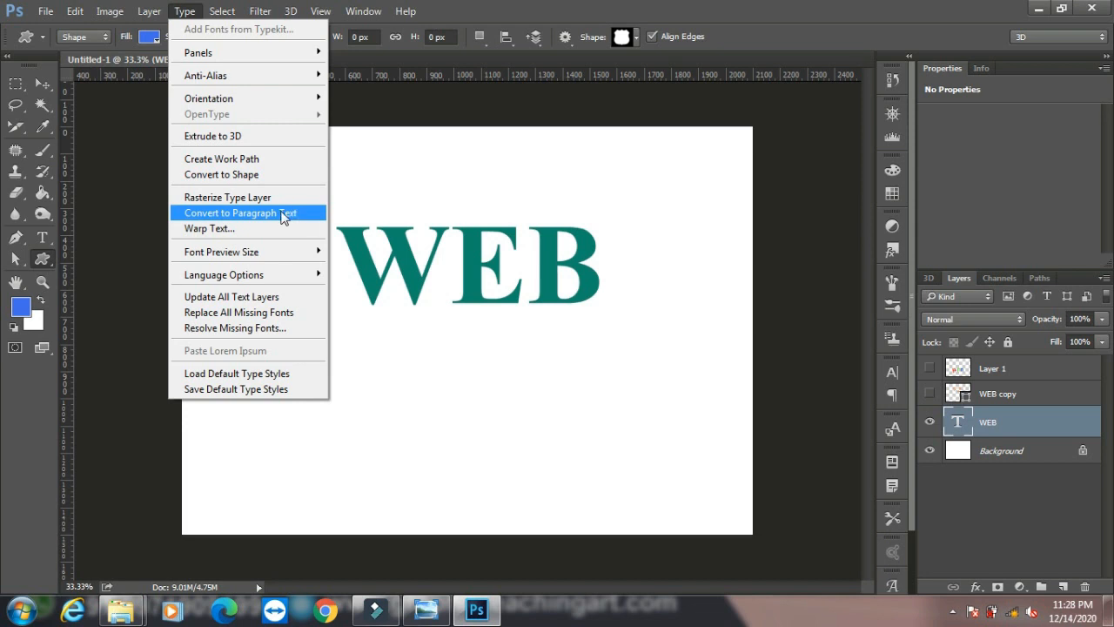
left_click(224, 229)
left_click_drag(570, 132, 858, 96)
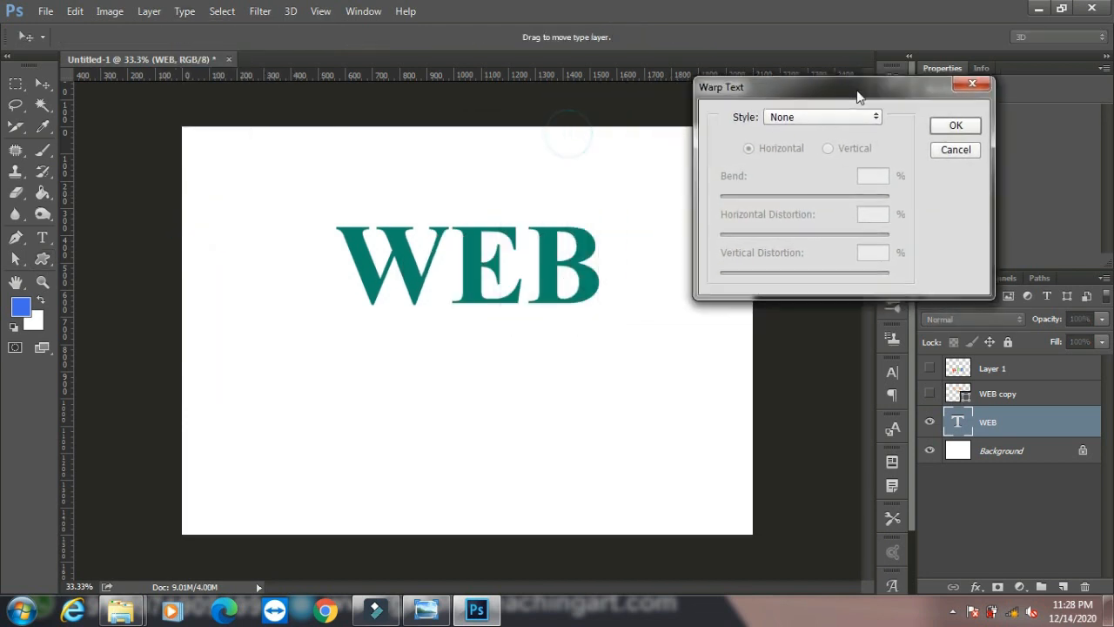
left_click(862, 116)
left_click(840, 171)
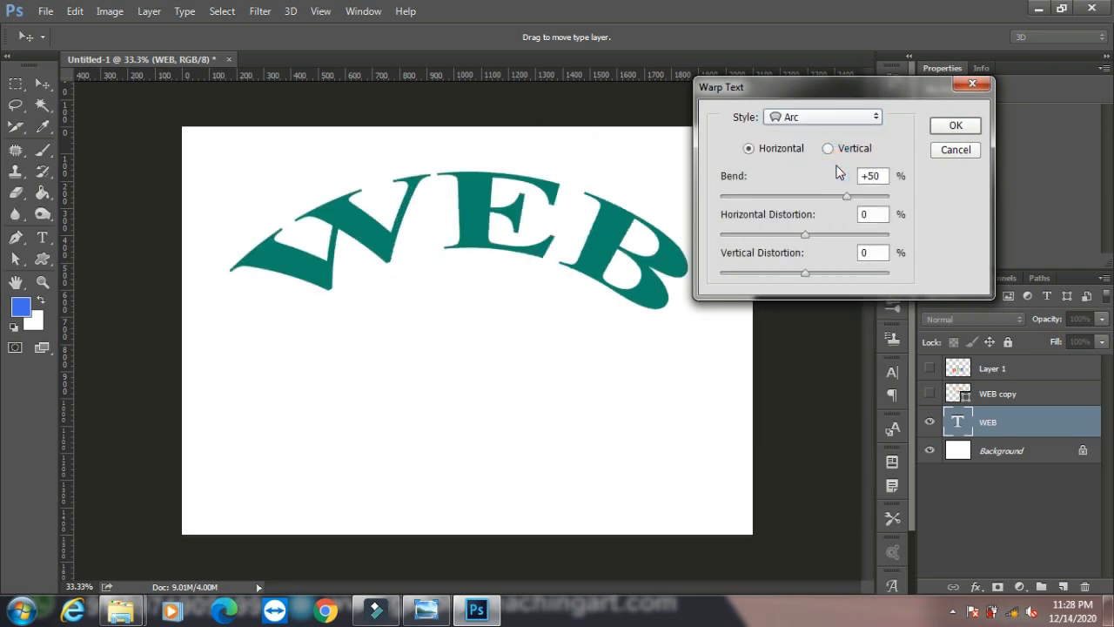
Try the Arc Lower and Arc Upper warp styles on the WEB text
left_click(841, 117)
left_click(818, 178)
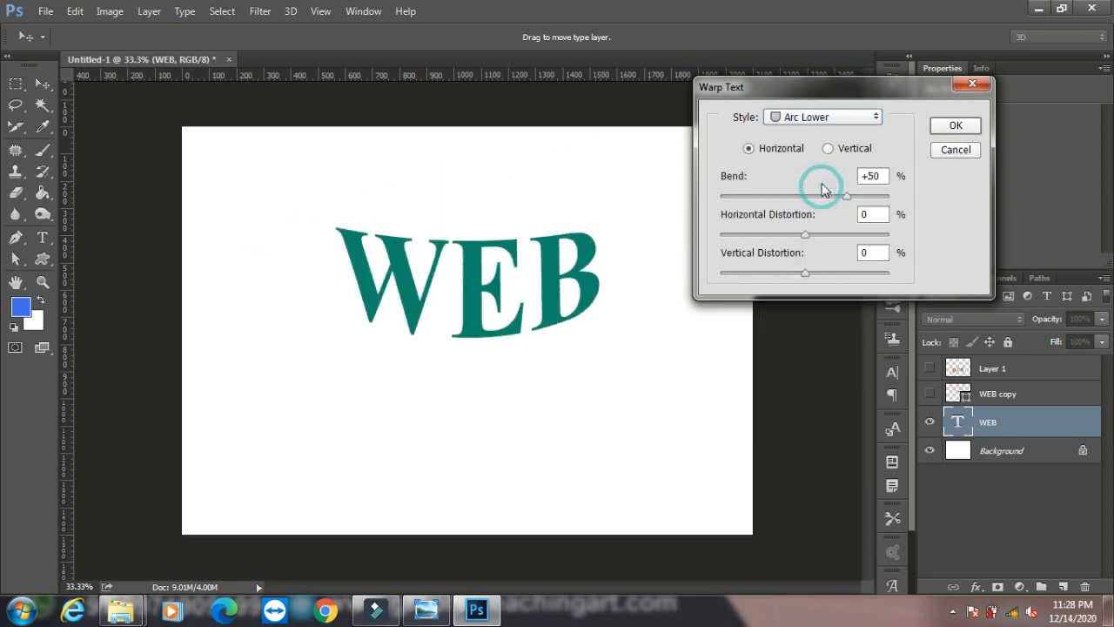
left_click(823, 117)
left_click(818, 198)
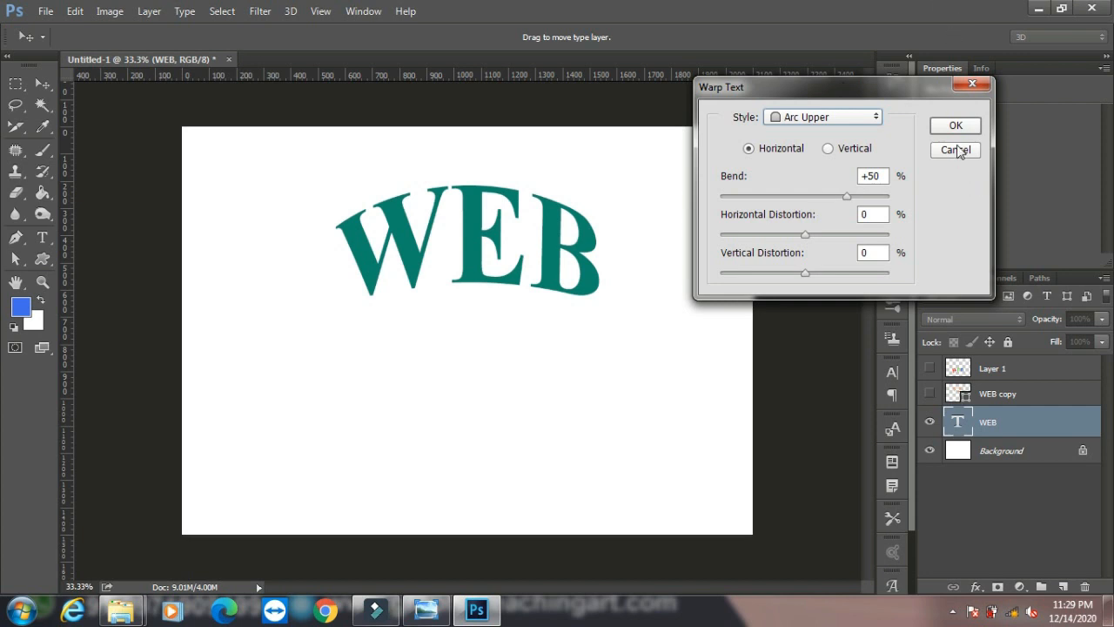
Set the warp style back to Arc and apply the warp to the WEB text
left_click(852, 119)
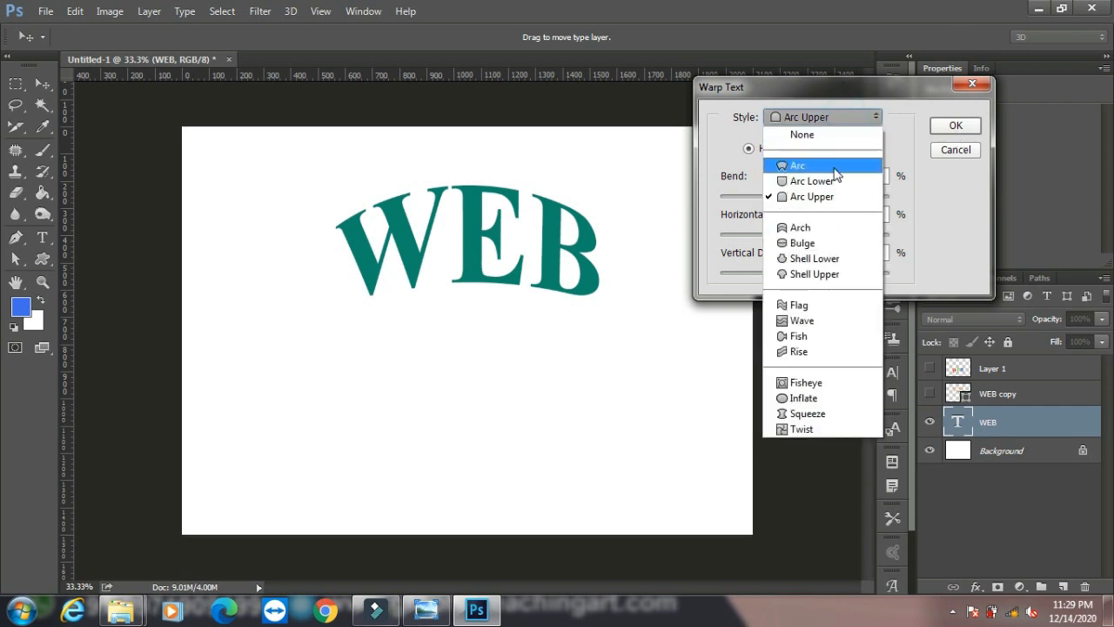
left_click(833, 168)
left_click(952, 125)
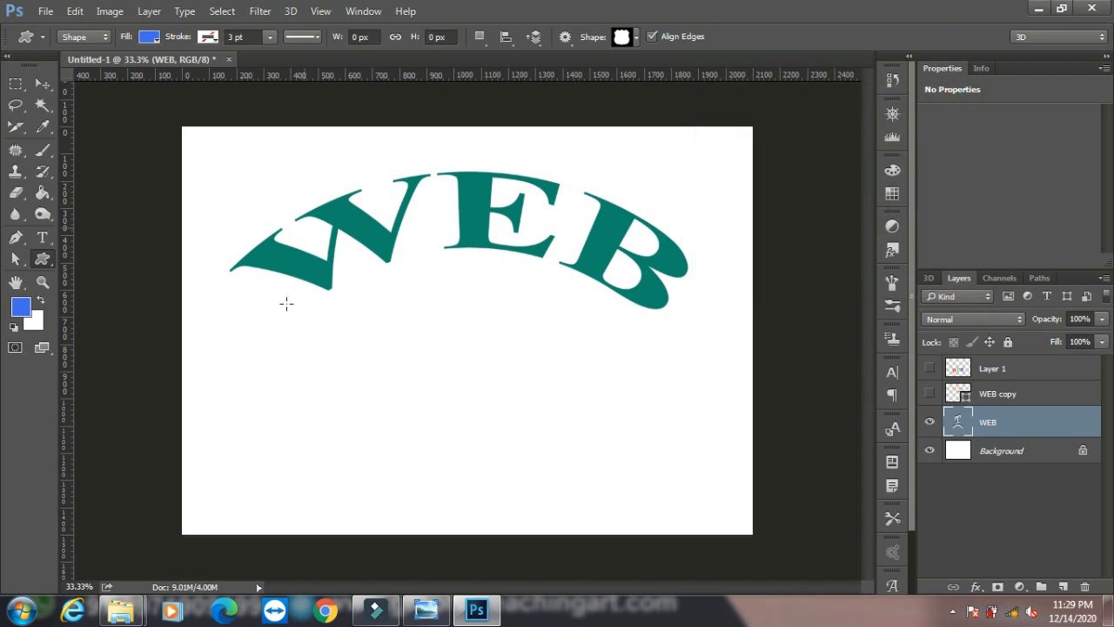
Convert the warped WEB point text to paragraph text
left_click(184, 11)
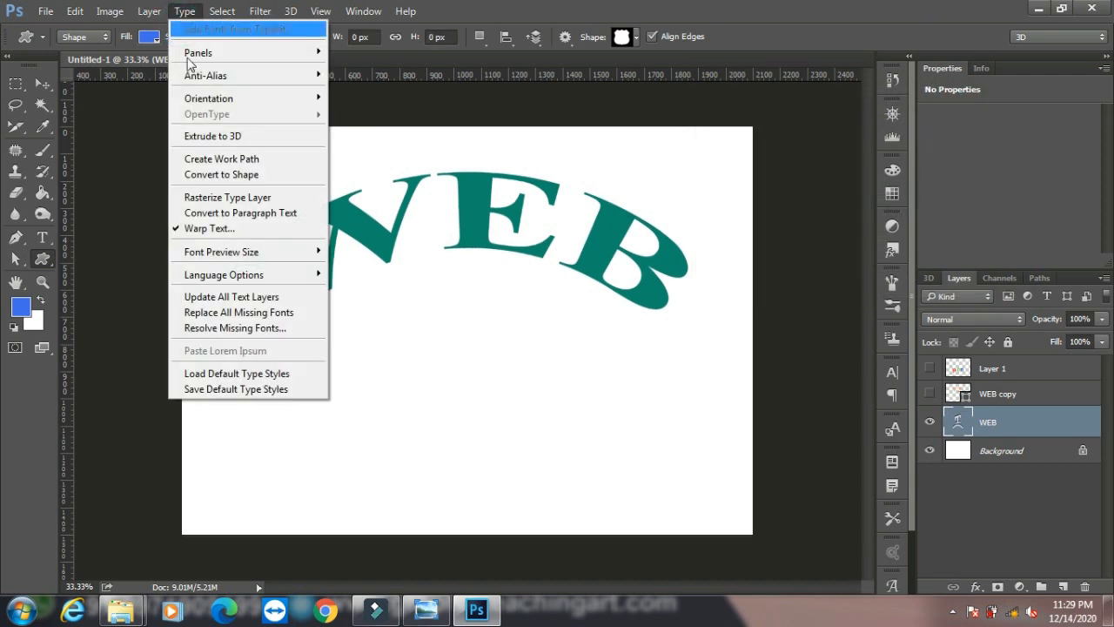
left_click(256, 219)
left_click(532, 248)
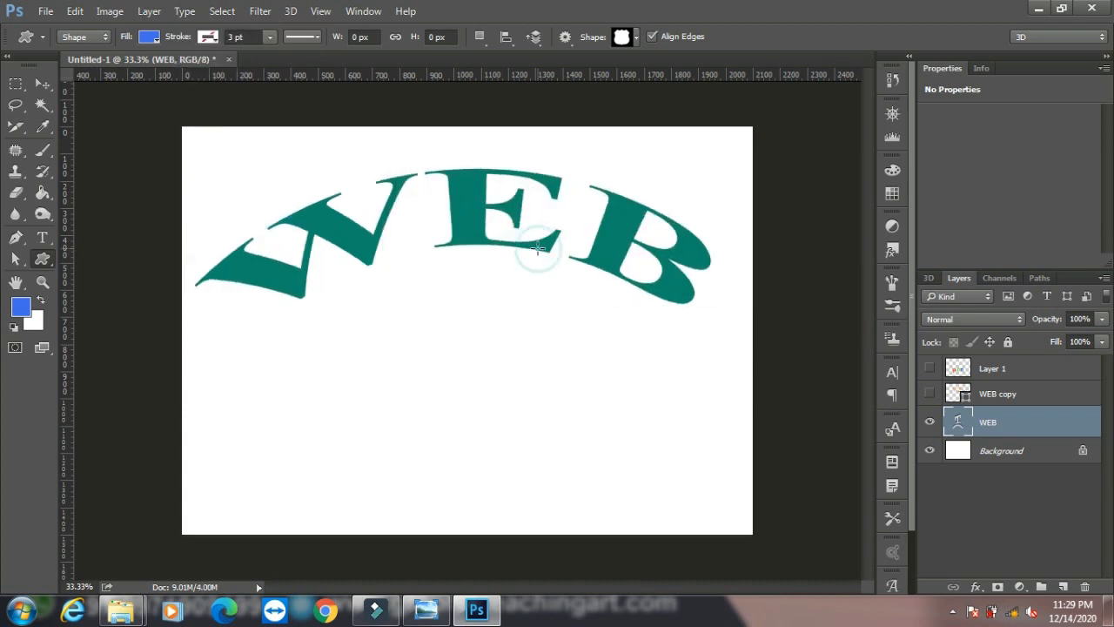
Update all text layers and resolve the document's missing fonts, reviewing the font preview size and language options first
left_click(184, 11)
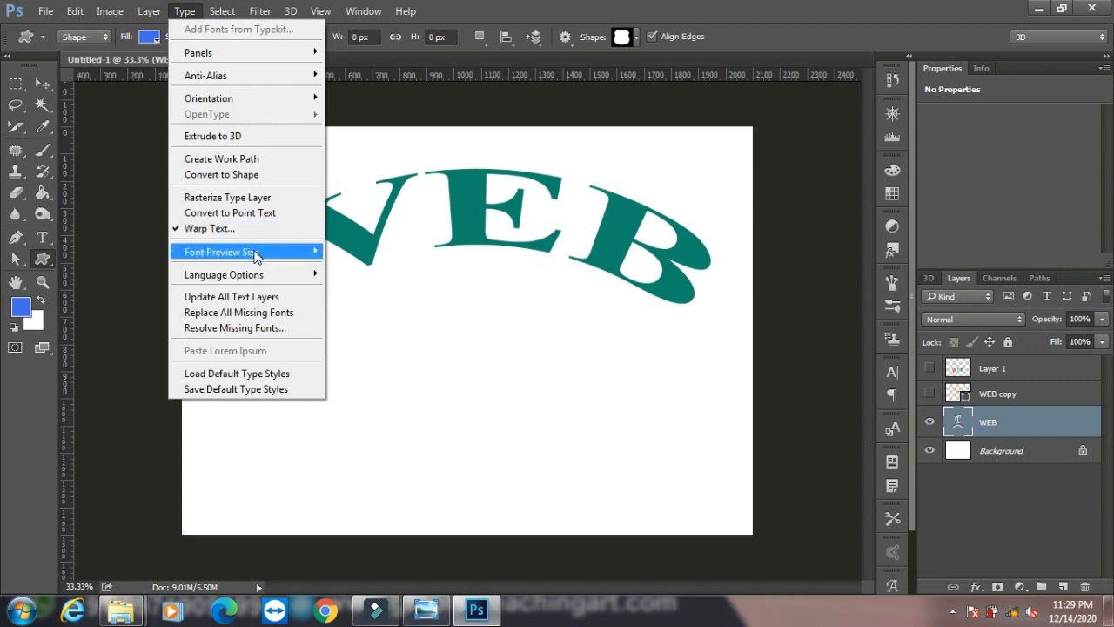
mouse_move(294, 253)
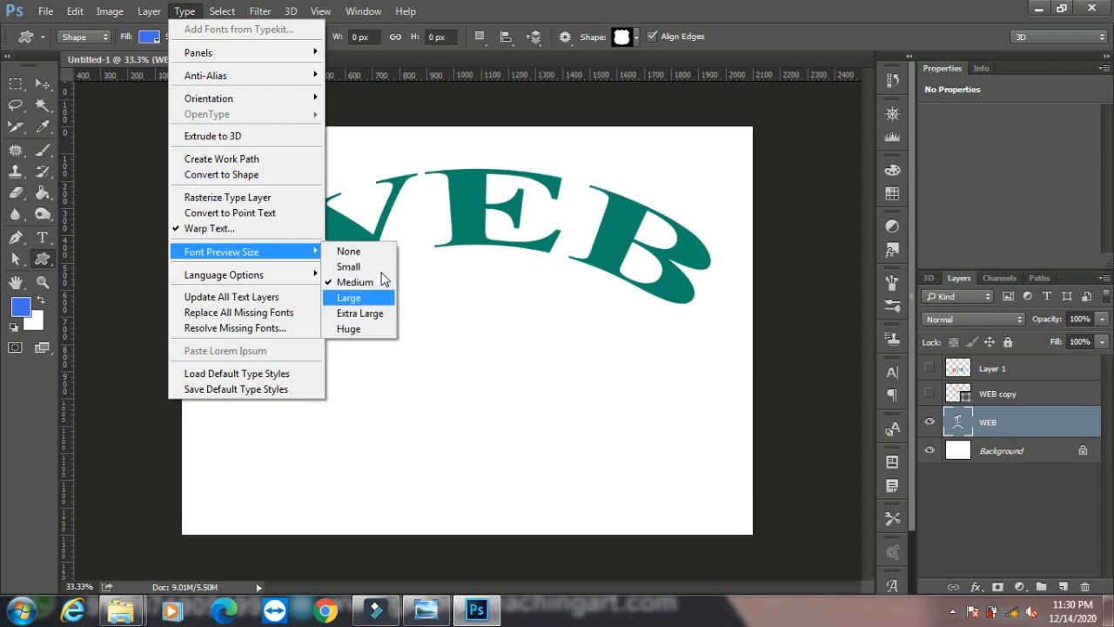
mouse_move(246, 277)
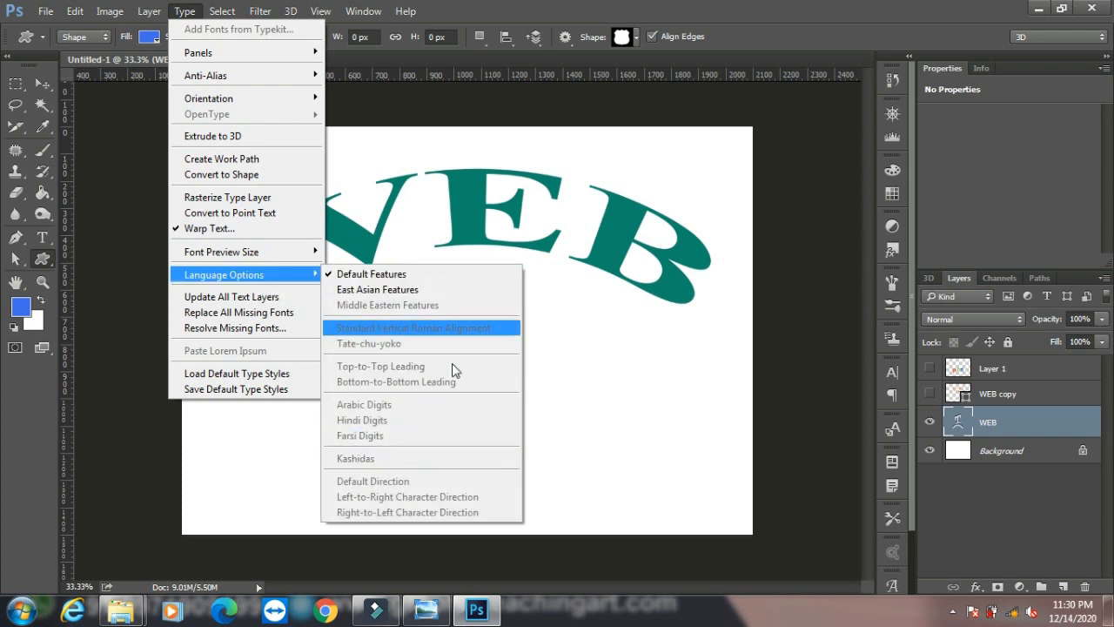
left_click(278, 298)
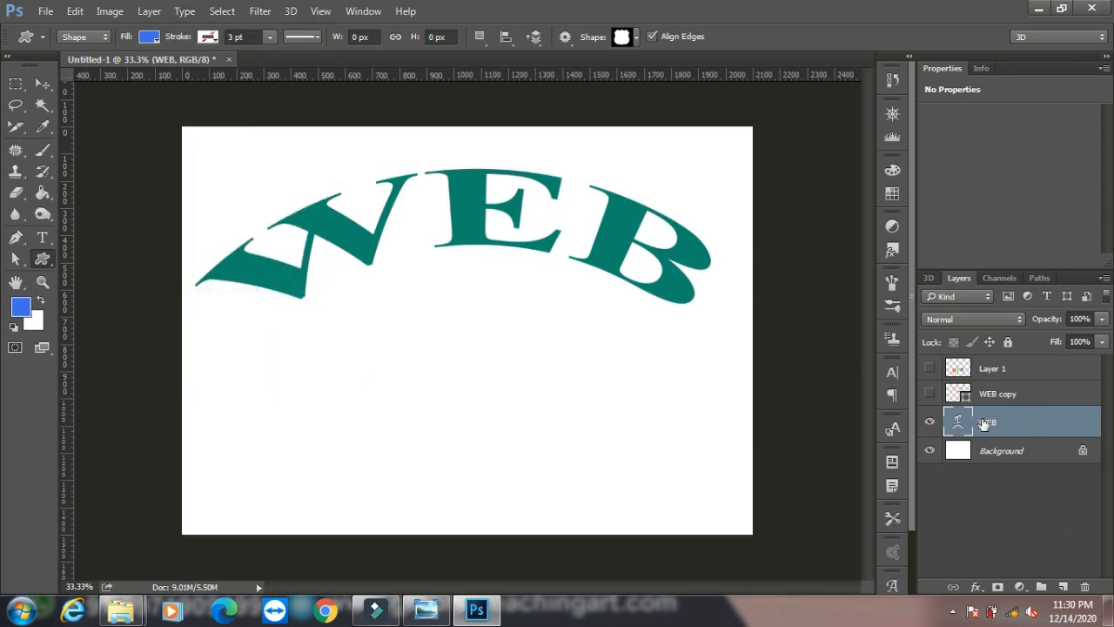
left_click(184, 11)
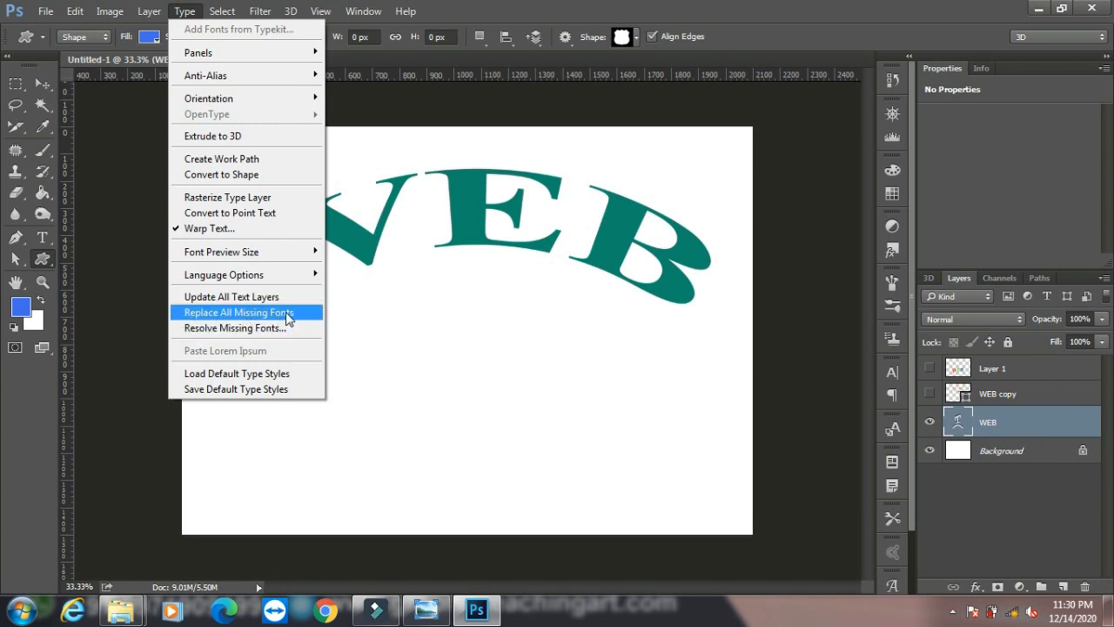
left_click(255, 324)
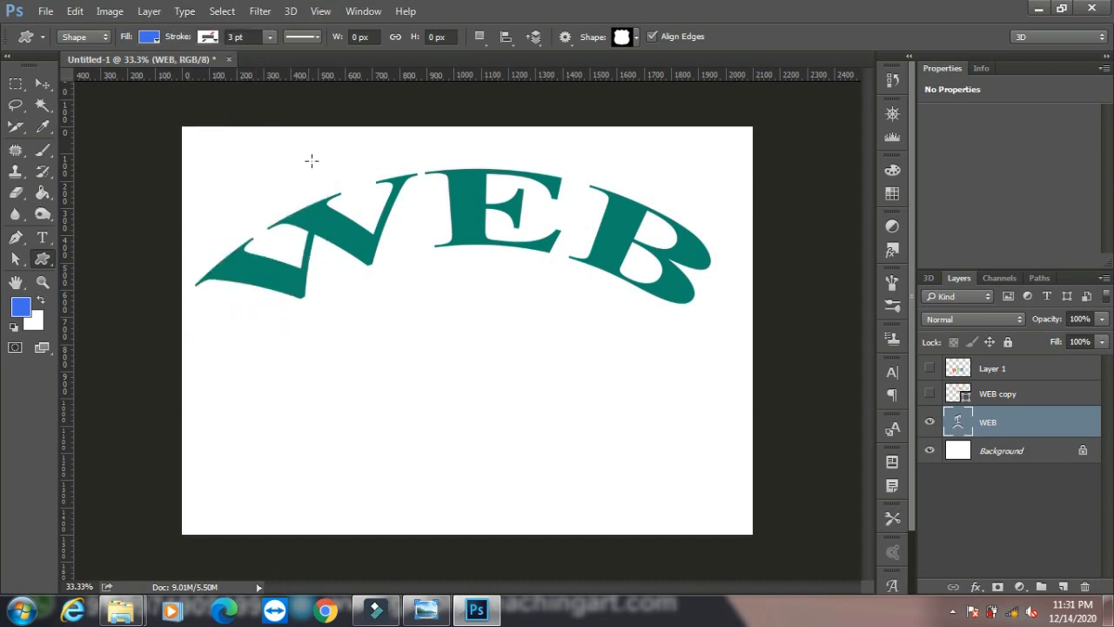
Hide the WEB text layer
left_click(183, 12)
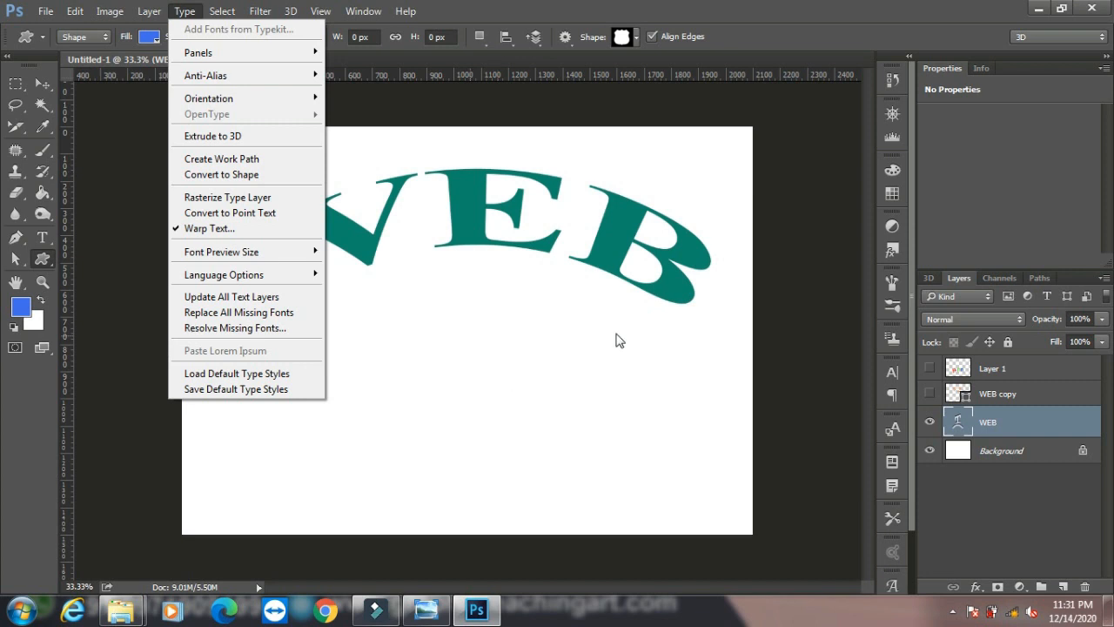
left_click(929, 422)
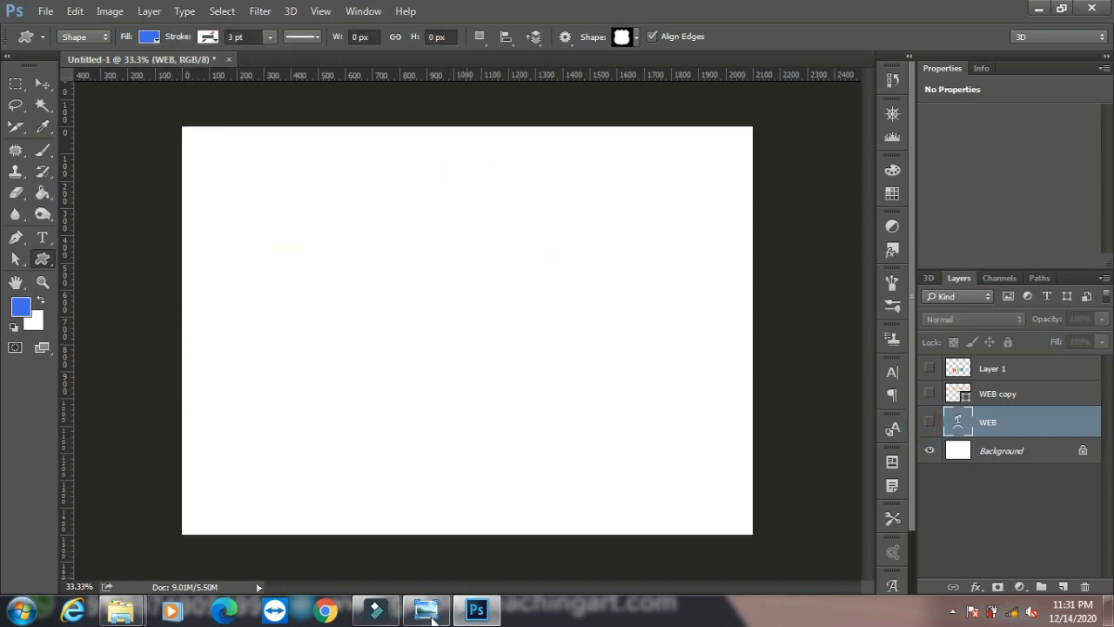
Switch to Notepad, fill several lines with the repeated word RAM, copy all of it, and minimize Notepad
left_click(21, 609)
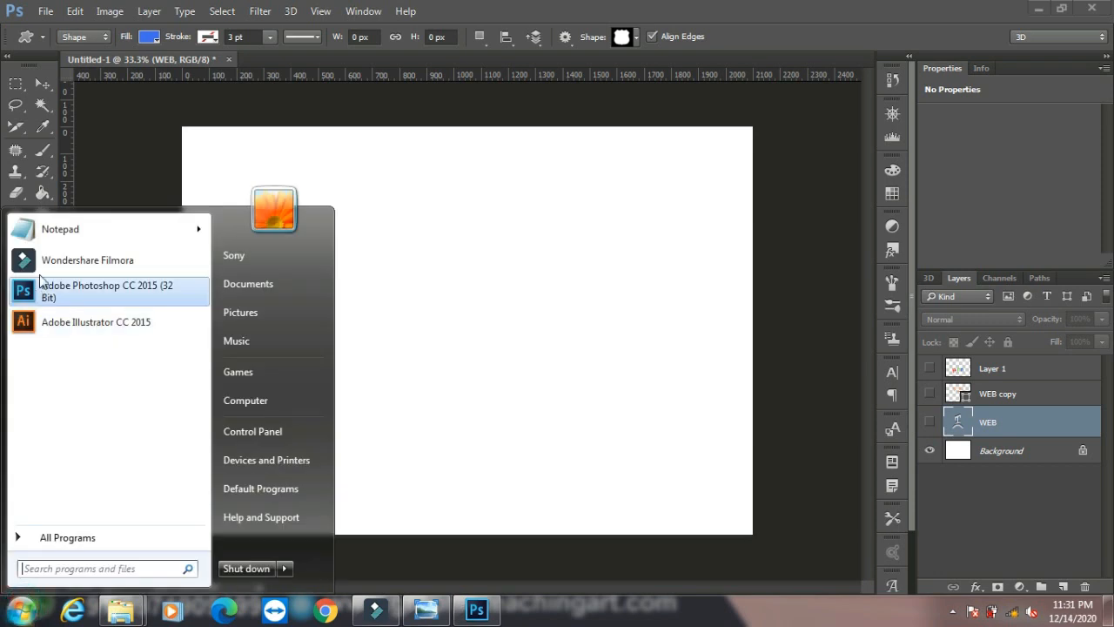
left_click(54, 231)
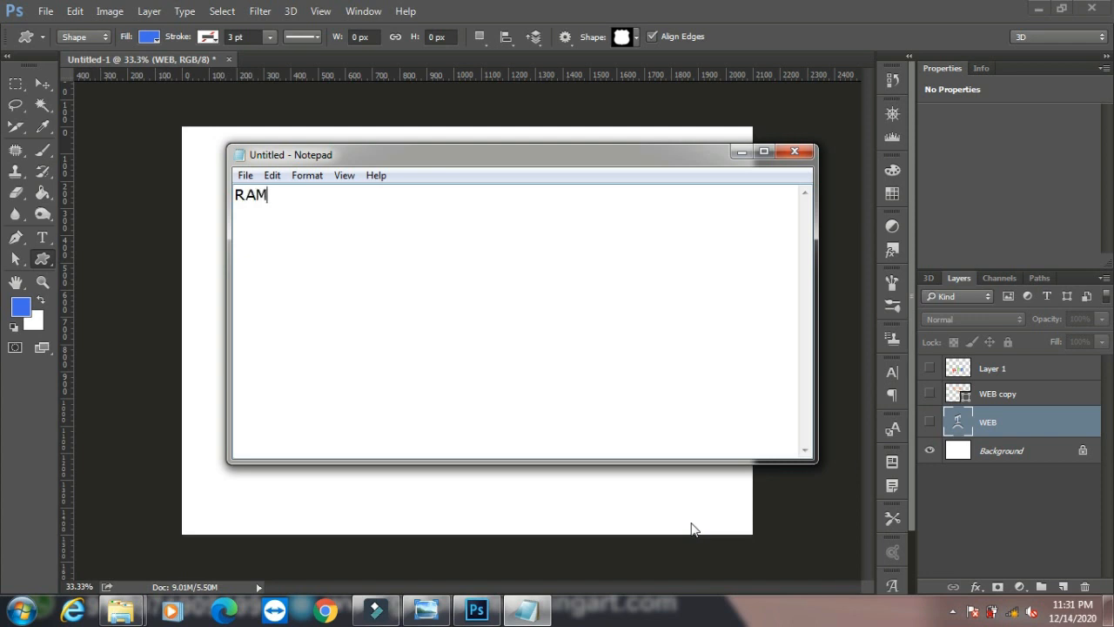
key("ctrl+a")
key("ctrl+v")
key("ctrl+v")
key("ctrl+v")
key("ctrl+v")
key("ctrl+v")
key("ctrl+v")
key("ctrl+v")
key("ctrl+v")
key("ctrl+v")
key("ctrl+v")
key("ctrl+v")
key("ctrl+v")
key("ctrl+v")
key("ctrl+v")
key("ctrl+v")
key("ctrl+v")
key("ctrl+v")
key("ctrl+v")
key("ctrl+v")
key("ctrl+v")
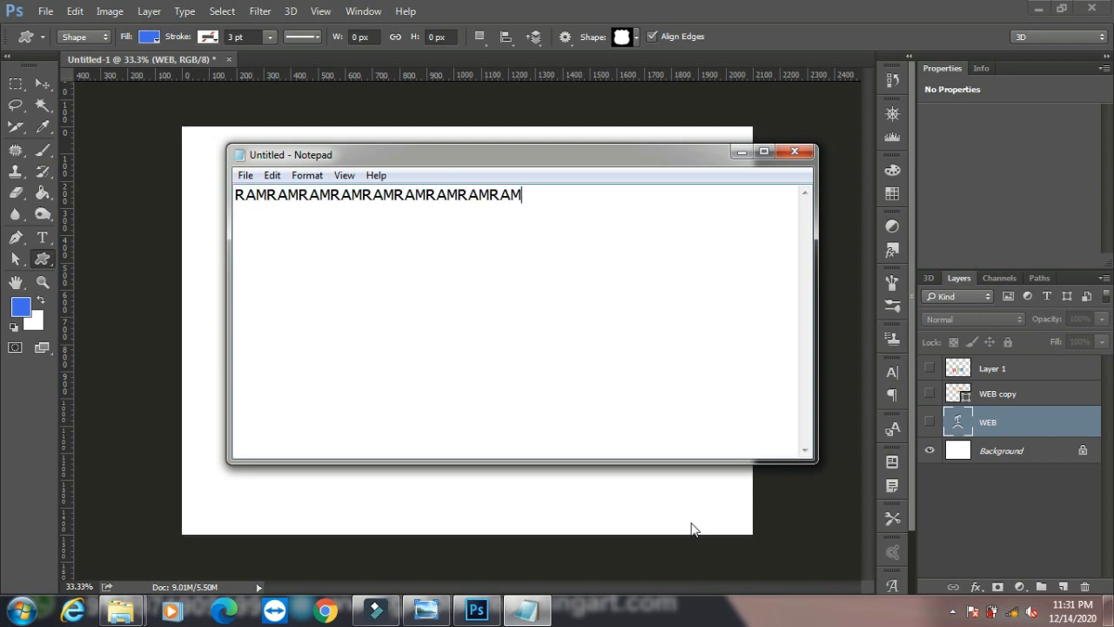
key("ctrl+v")
key("ctrl+v")
key("ctrl+v")
key("ctrl+v")
key("ctrl+v")
key("ctrl+v")
key("ctrl+v")
key("ctrl+v")
key("ctrl+v")
key("ctrl+v")
key("ctrl+v")
key("ctrl+v")
key("ctrl+v")
key("ctrl+v")
key("ctrl+v")
key("ctrl+v")
key("ctrl+v")
key("ctrl+v")
key("ctrl+v")
key("ctrl+v")
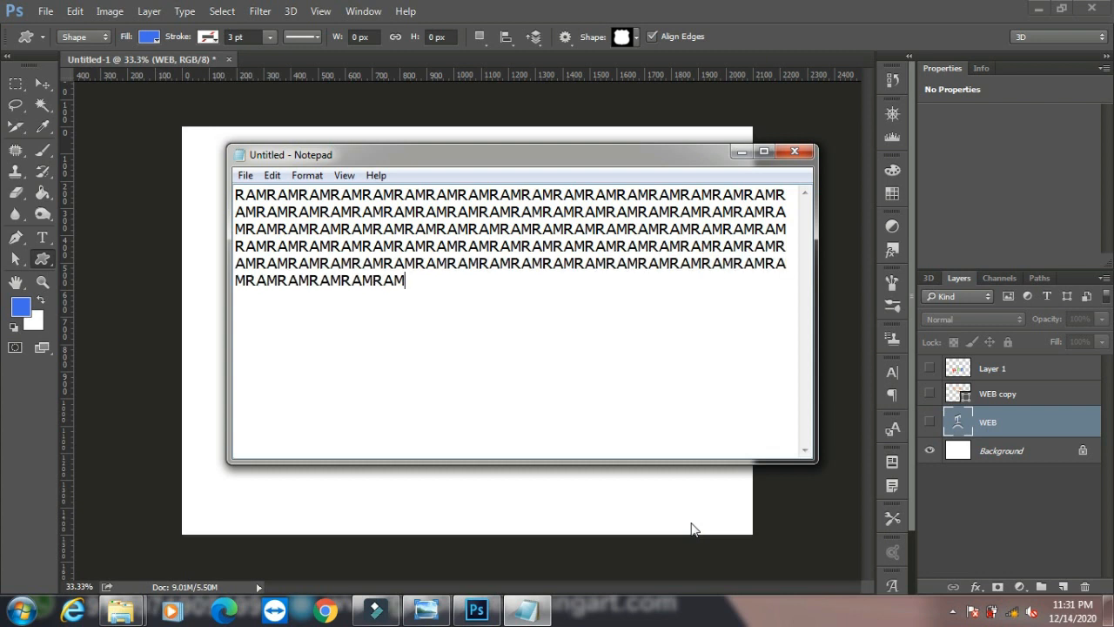
key("ctrl+a")
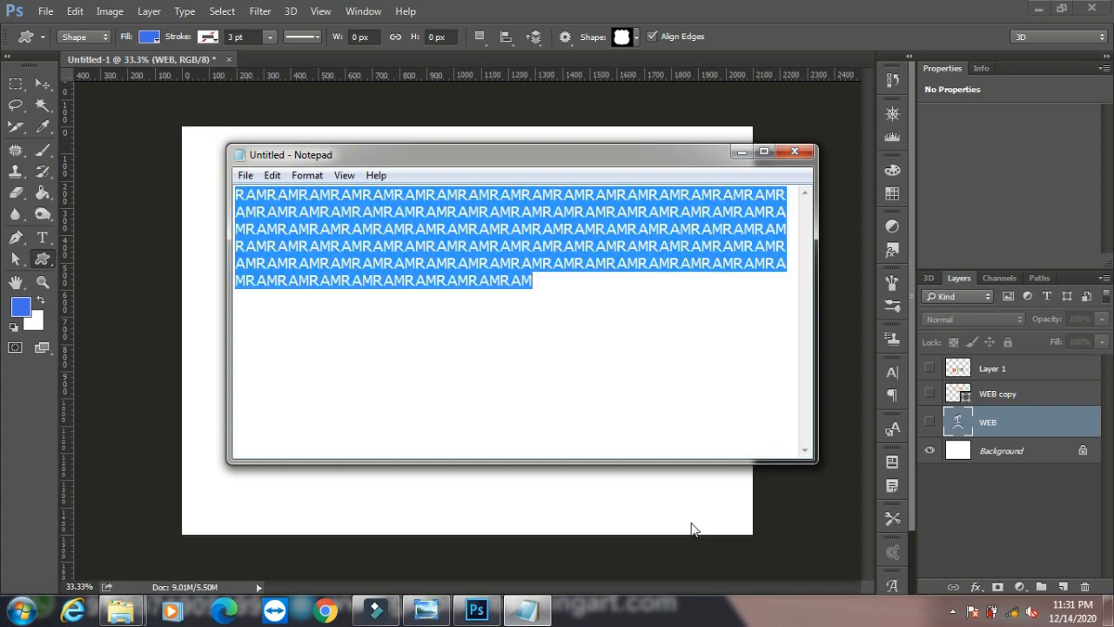
left_click(741, 154)
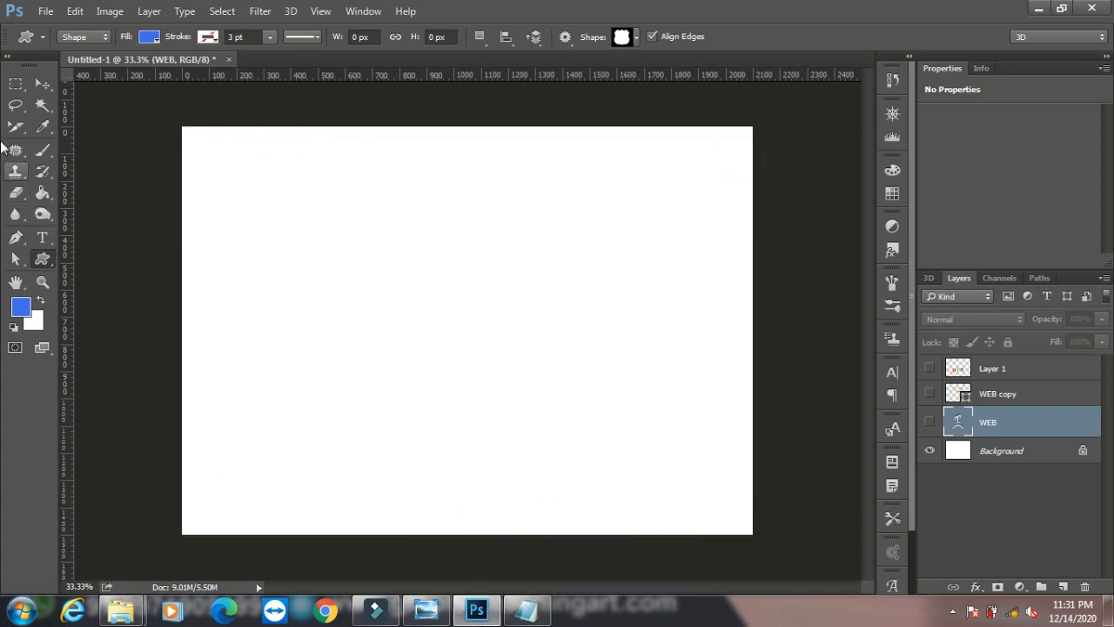
Draw a large paragraph text box across most of the canvas and fill it with Lorem Ipsum placeholder text
left_click(42, 236)
left_click_drag(209, 184, 700, 481)
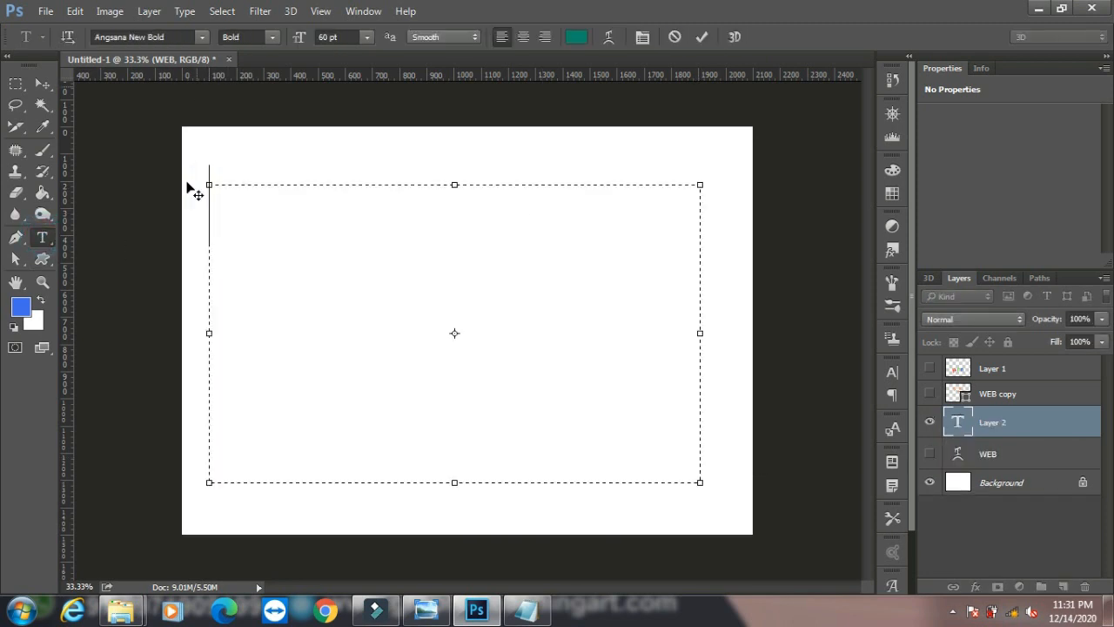
left_click(184, 10)
left_click(209, 350)
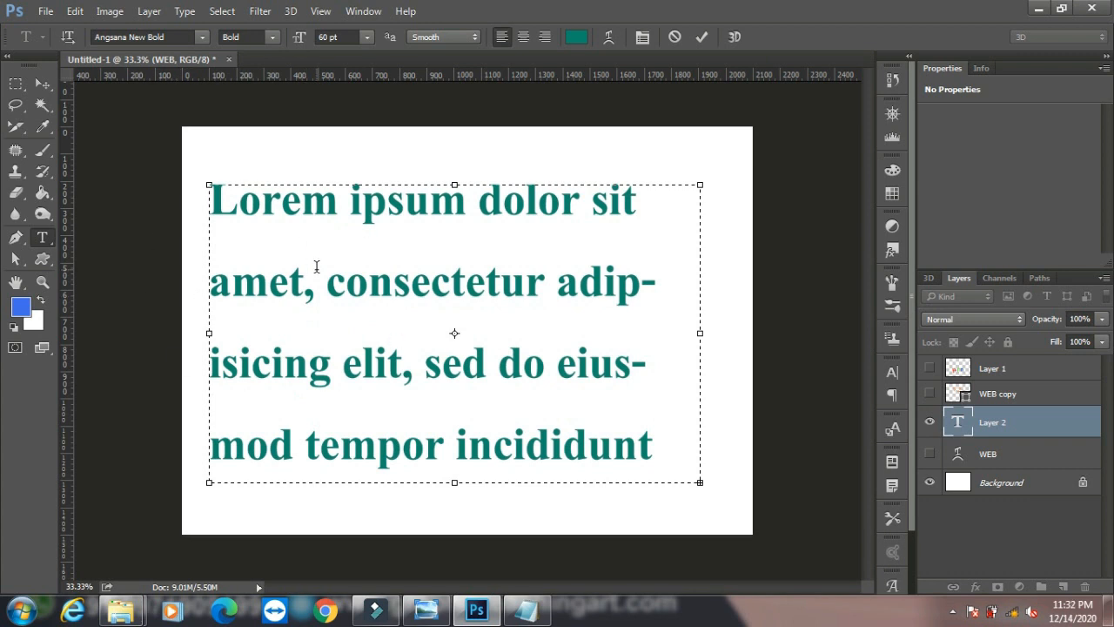
Try replacing all the placeholder text with the copied RAM text, and undo the replacement
left_click(356, 297)
left_click_drag(655, 456, 87, 158)
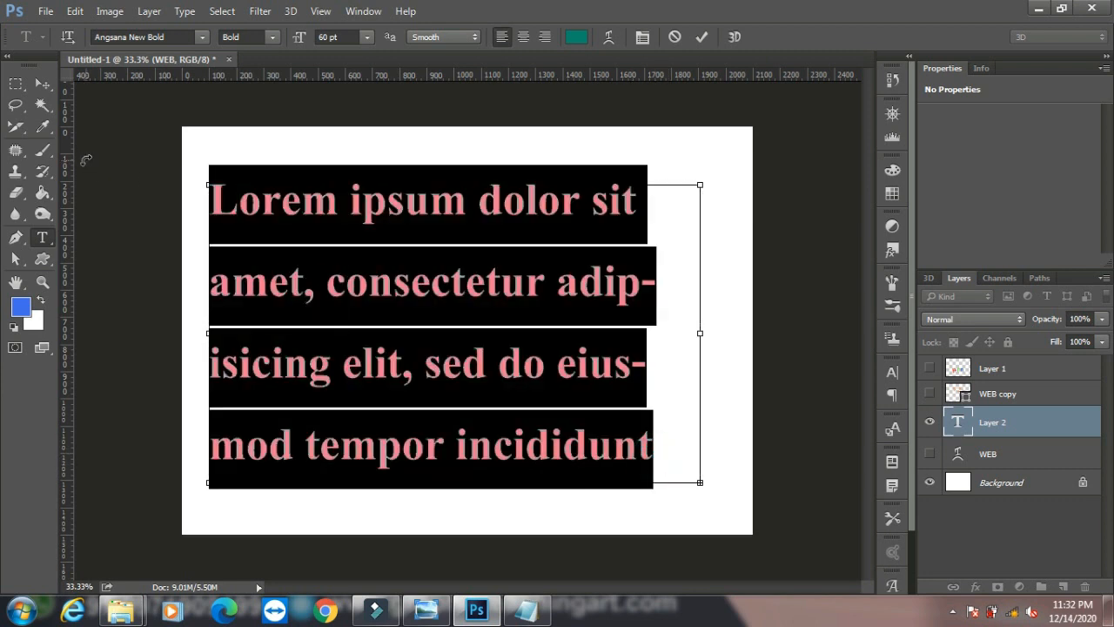
key("ctrl+h")
key("ctrl+v")
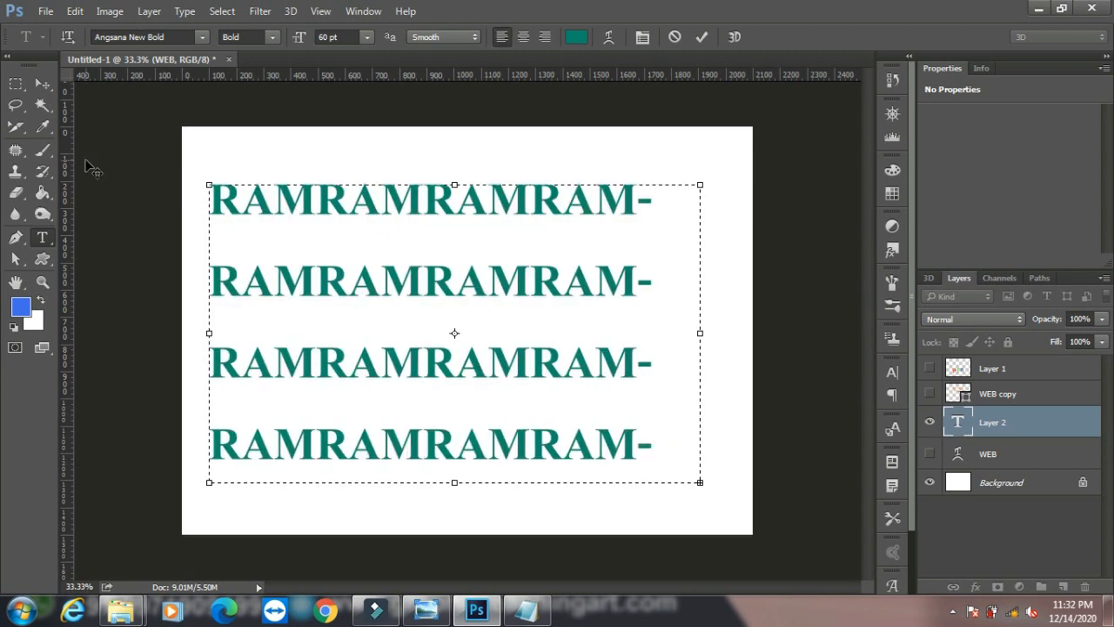
key("ctrl+z")
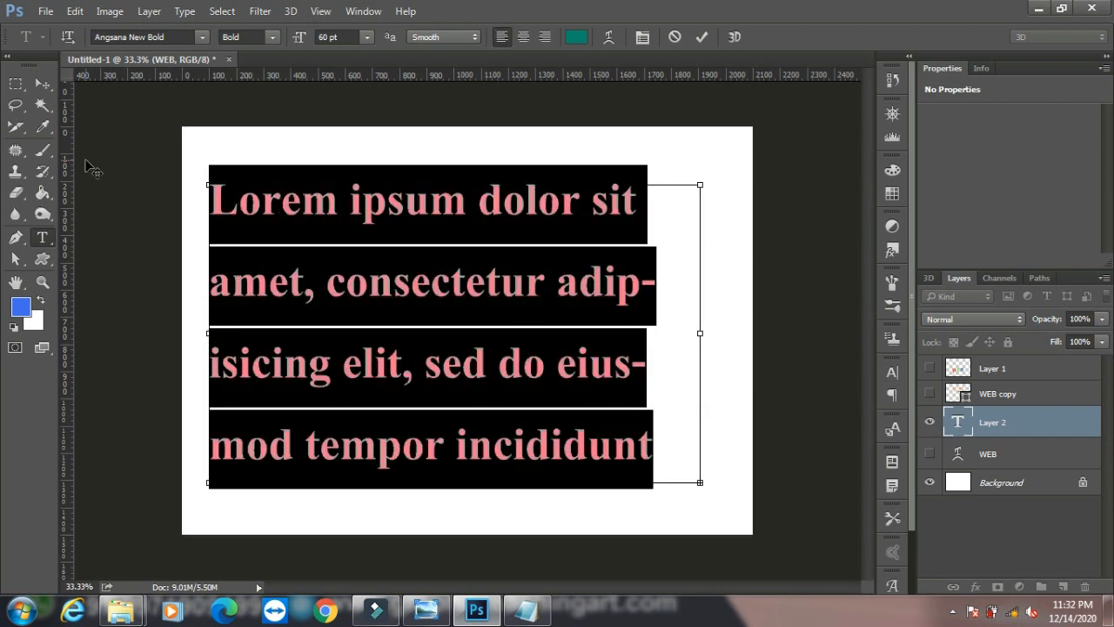
Replace the selected paragraph text with pasted Lorem Ipsum placeholder text
left_click(184, 11)
left_click(236, 350)
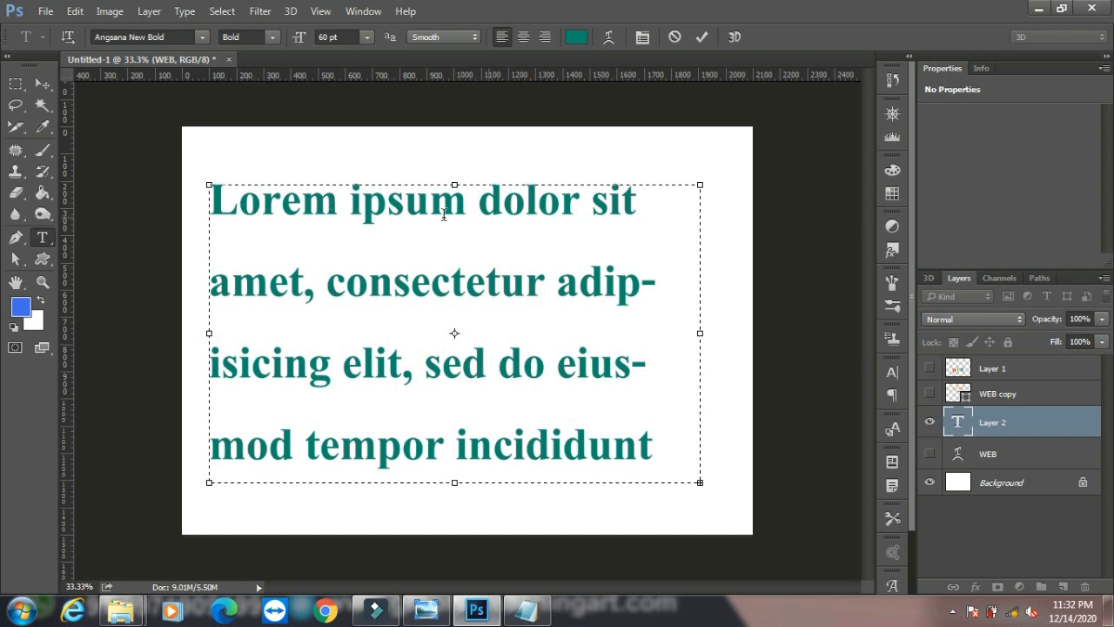
Commit the Lorem Ipsum text by switching to the Move tool, and minimize the Photoshop window
left_click(185, 11)
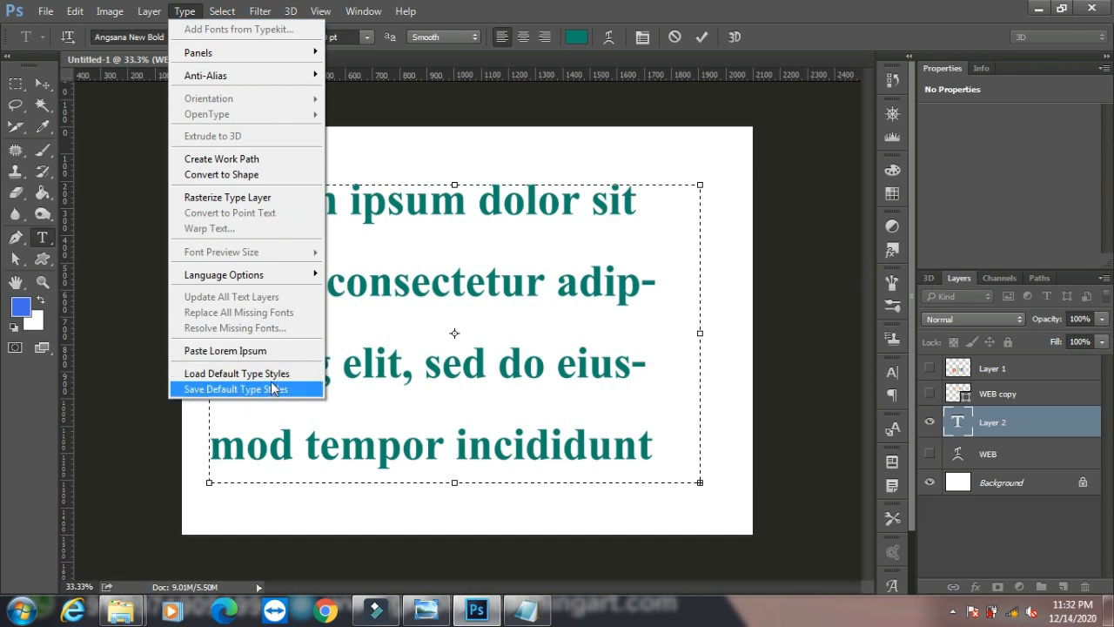
left_click(40, 85)
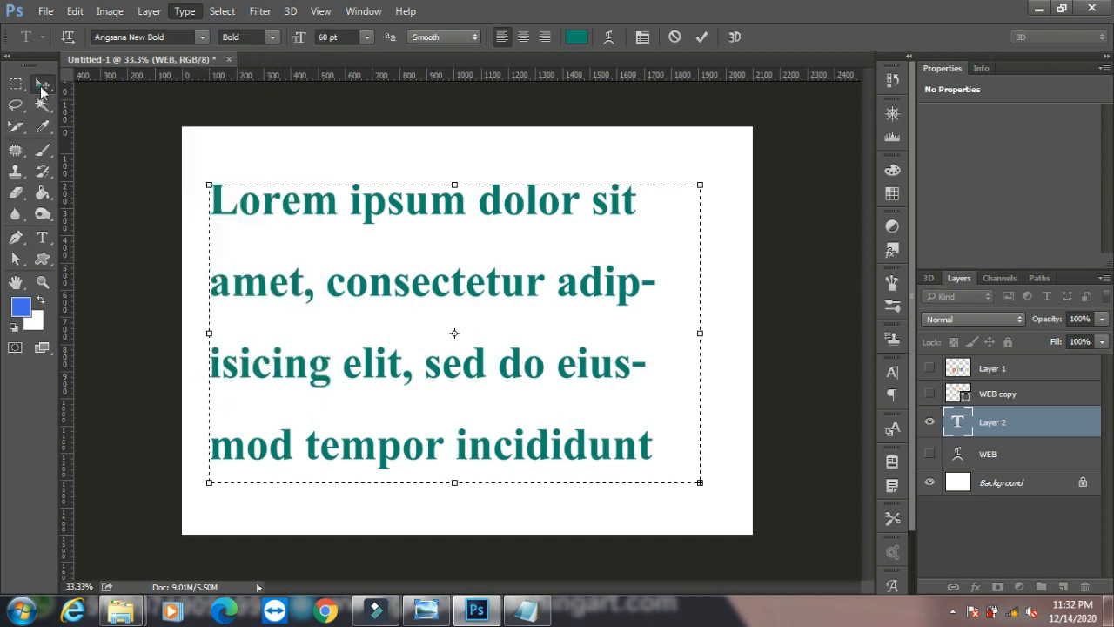
left_click(40, 86)
left_click(1039, 11)
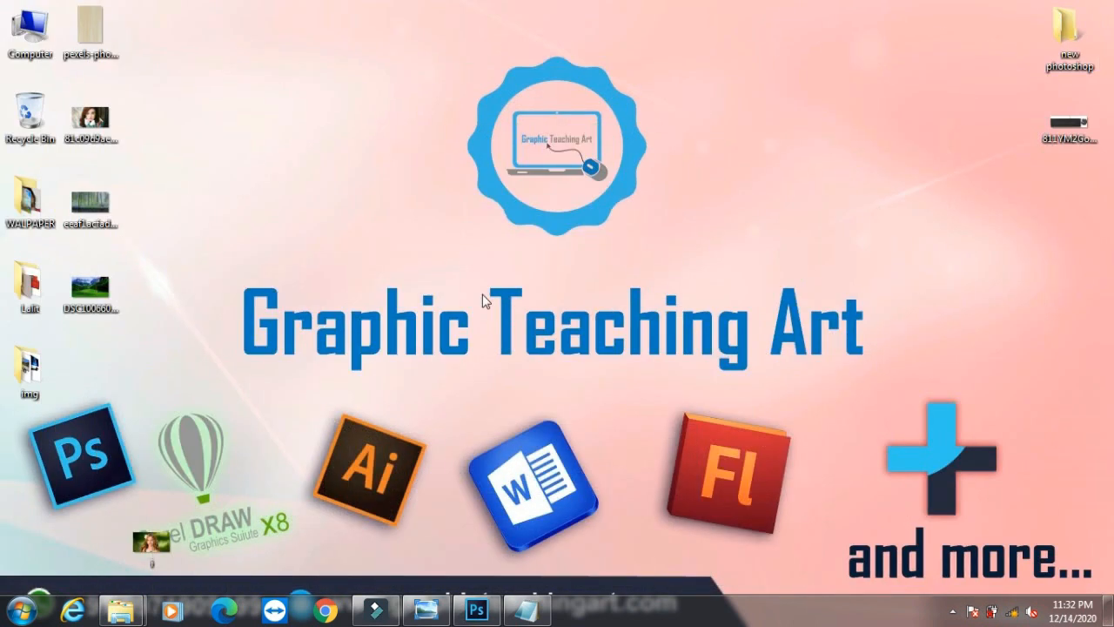